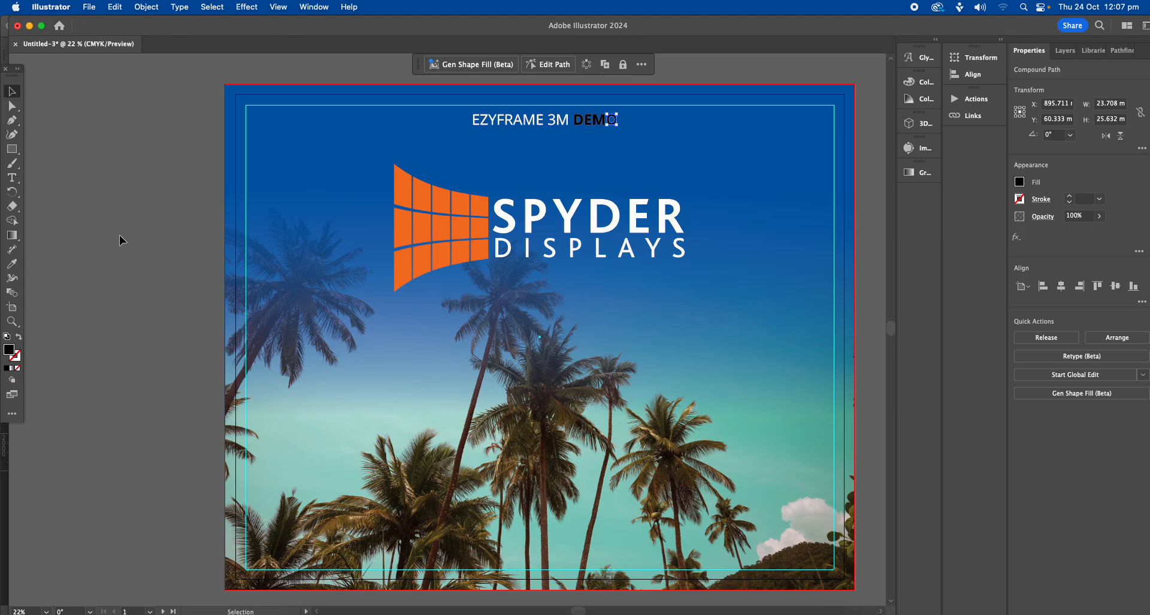
Step: Check the artboard's width and height and the document color mode
click(13, 307)
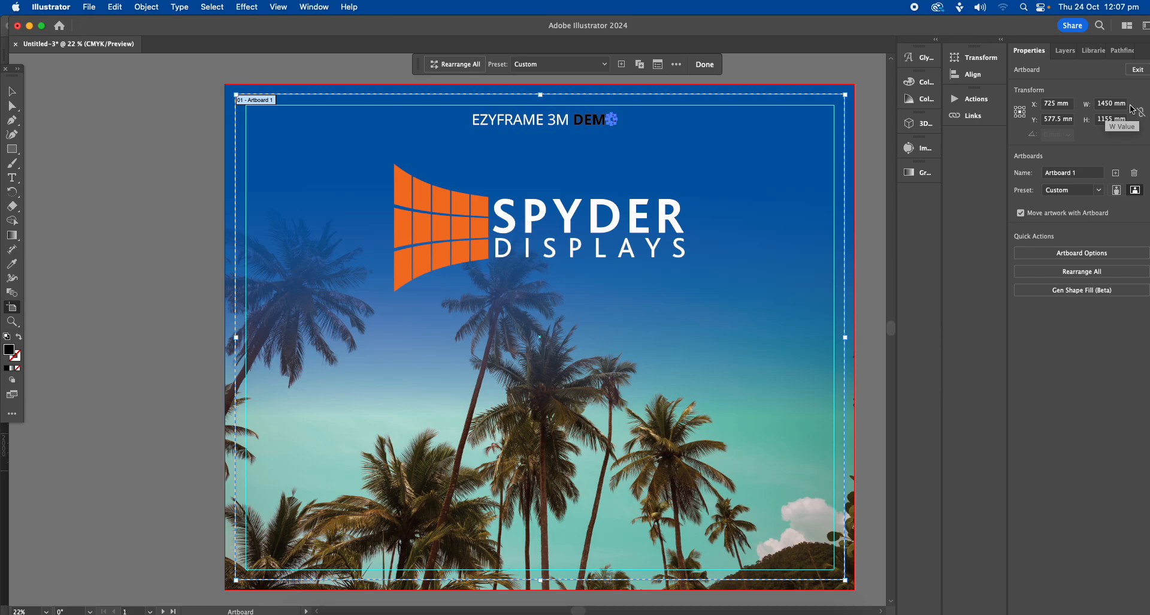
key(Escape)
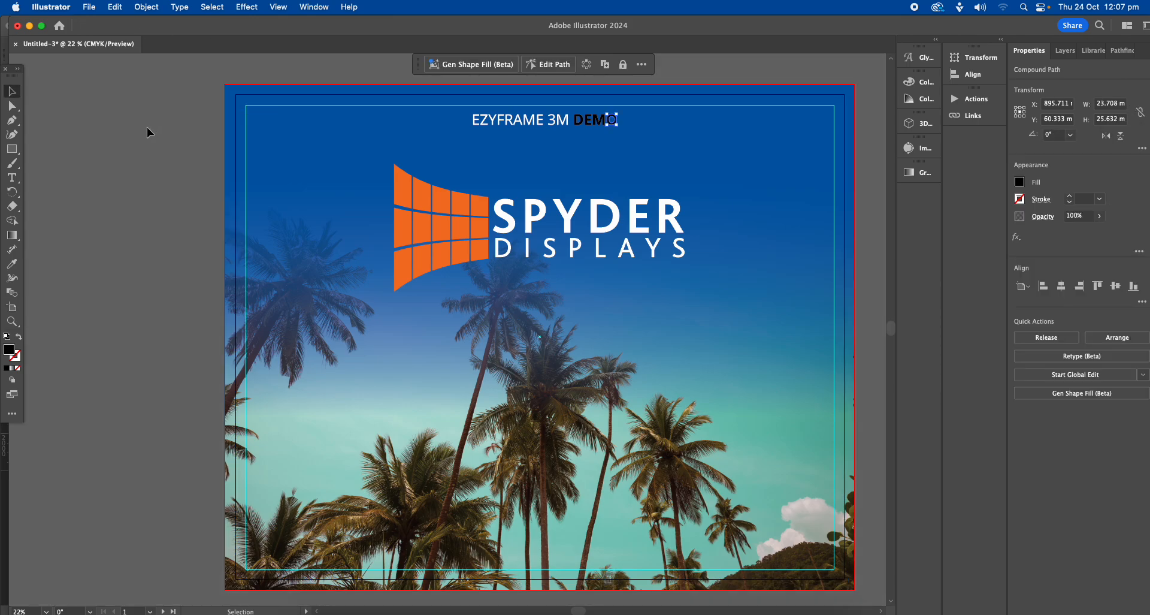
click(90, 7)
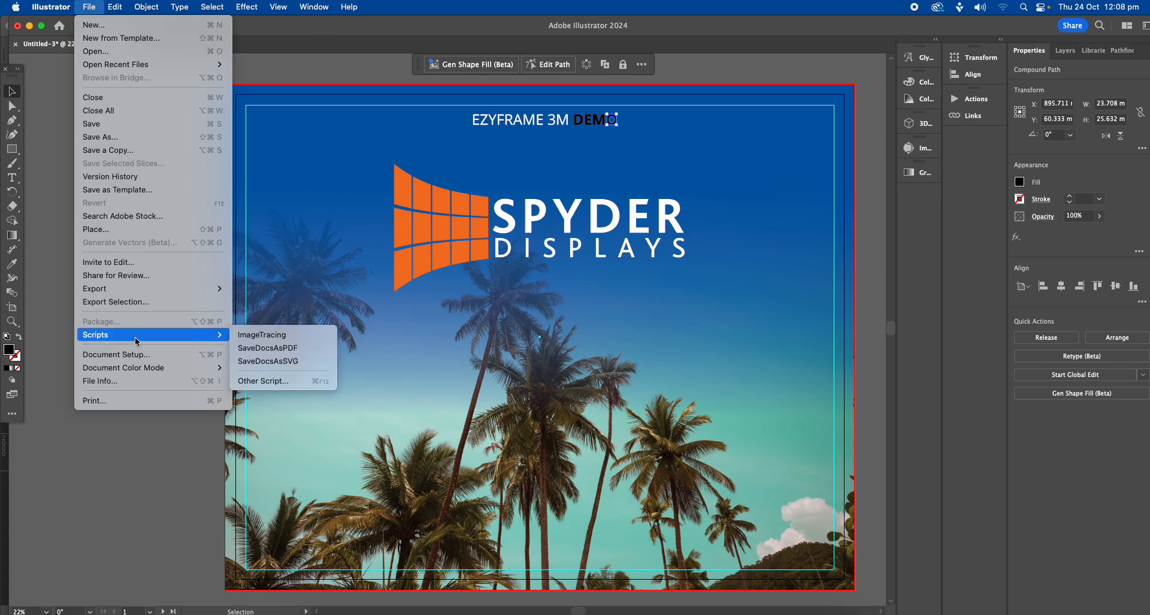
mouse_move(137, 374)
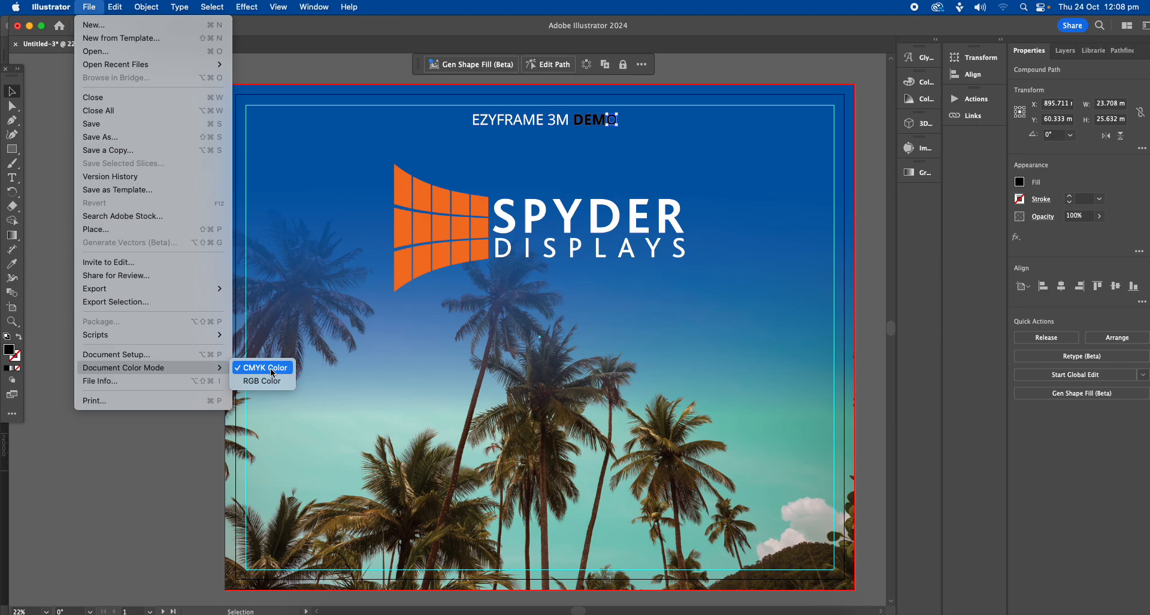
click(193, 480)
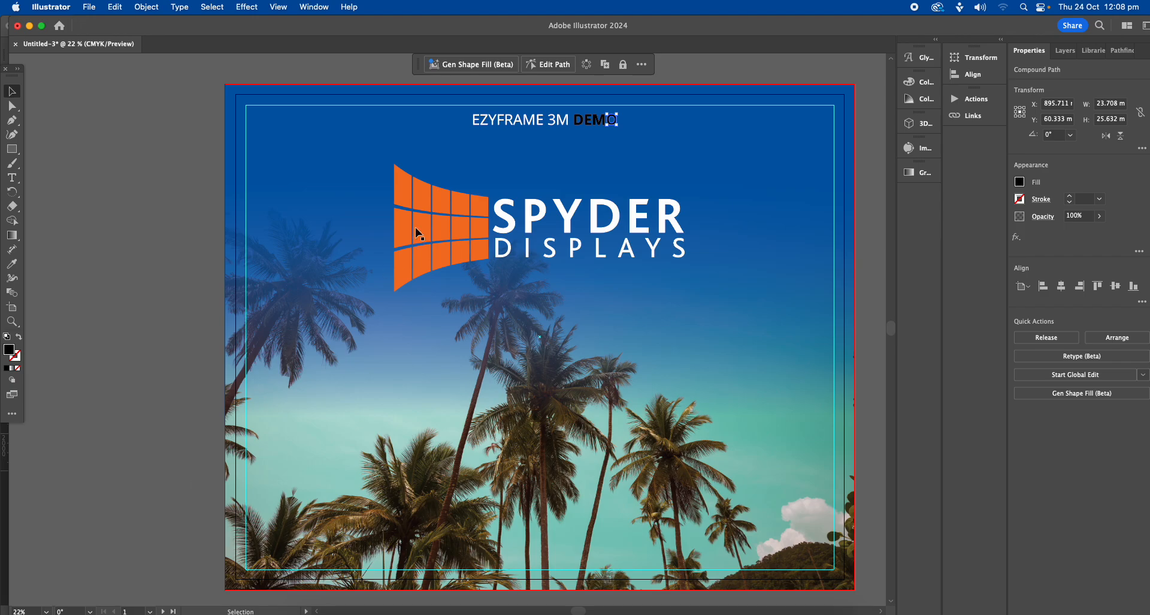
Step: Inspect the CMYK fill values of the last letter of DEMO in the heading, keep them, and clear the selection
click(593, 122)
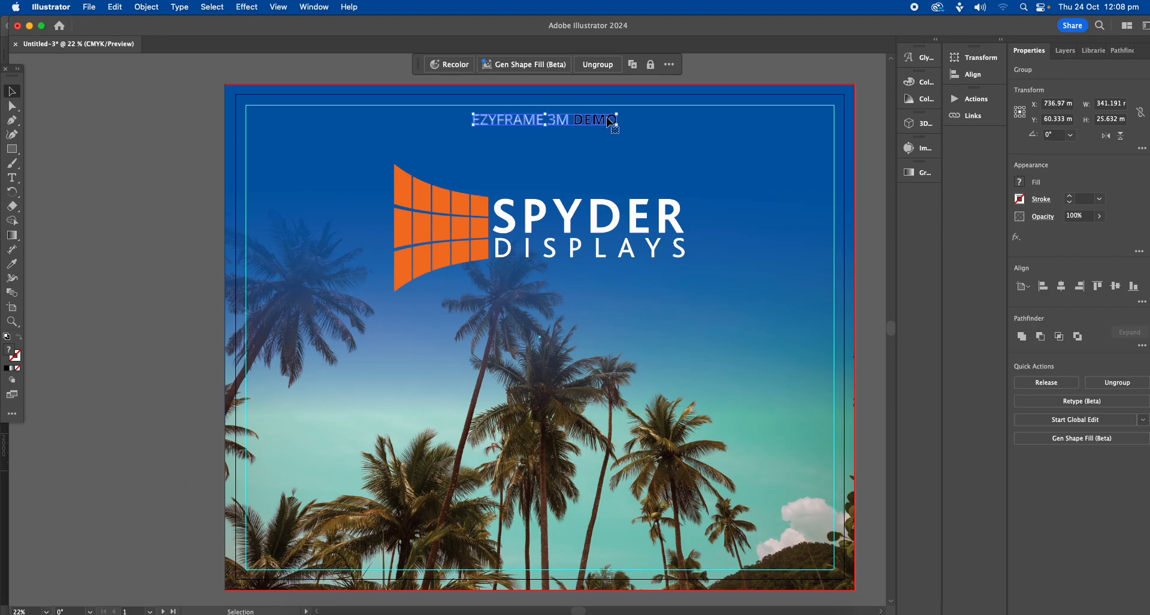
double_click(608, 120)
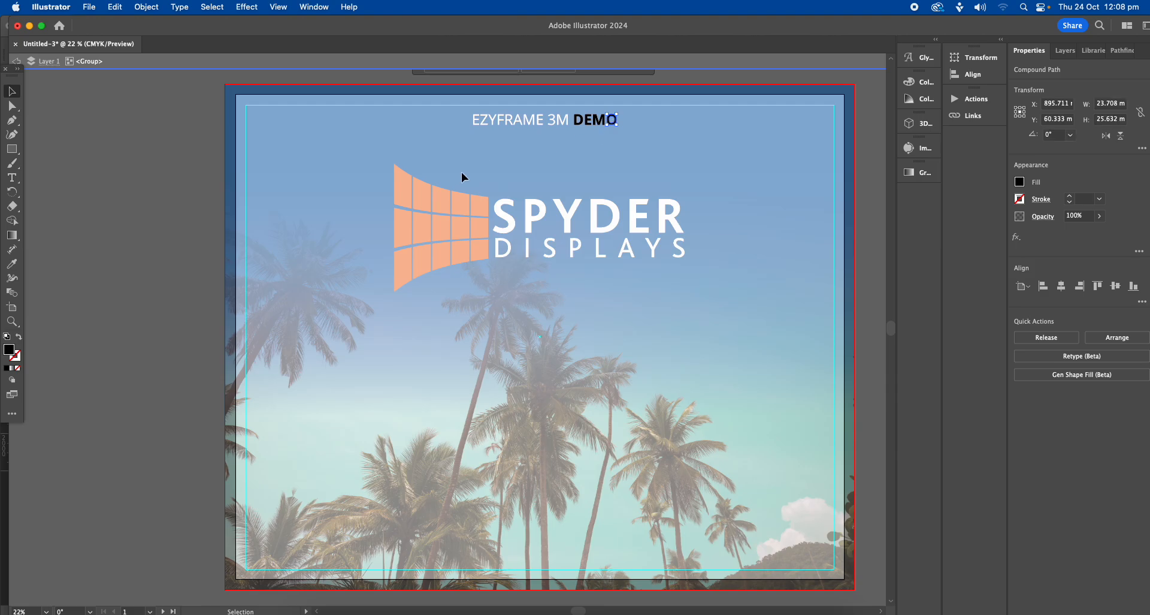
double_click(10, 350)
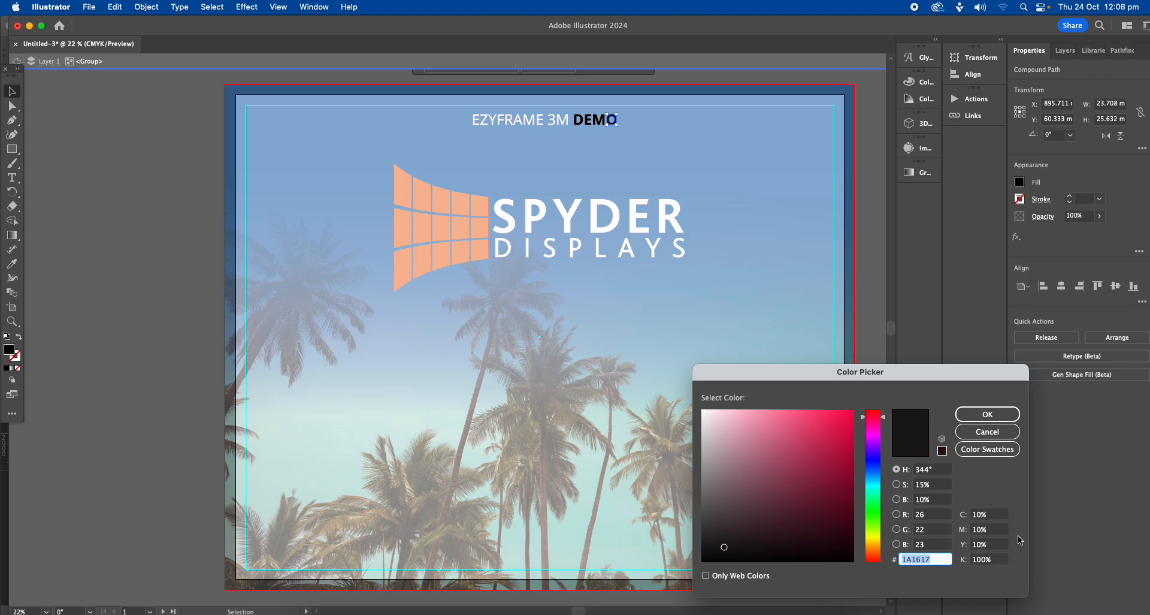
click(987, 414)
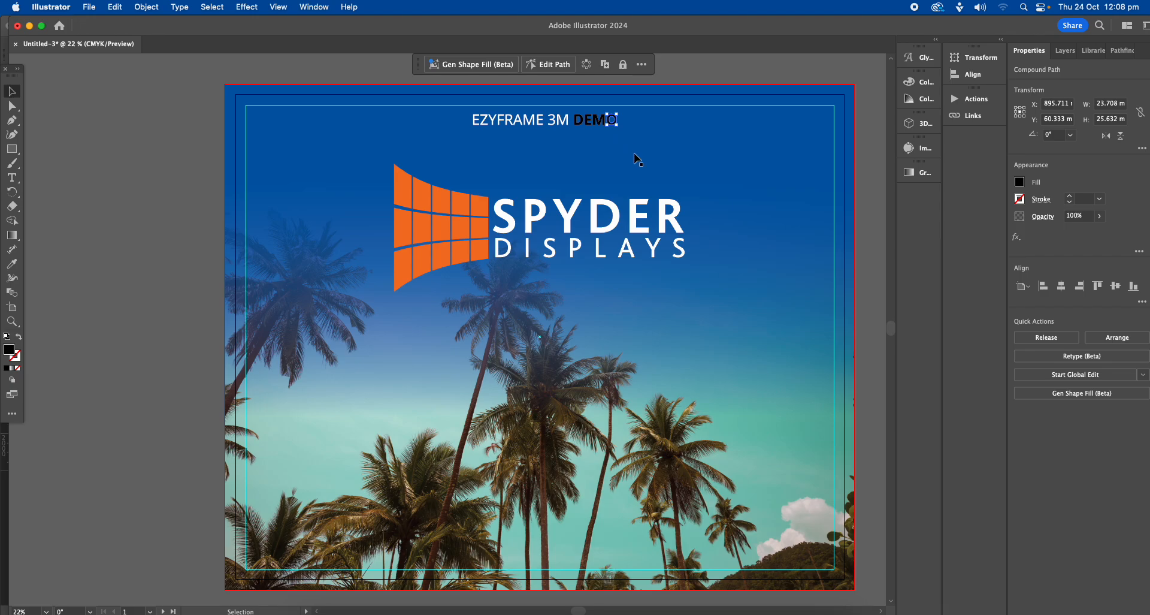
click(288, 80)
Step: Examine the edge sharpness of the black DEMO letters in the heading at up to 1200% magnification
key(z)
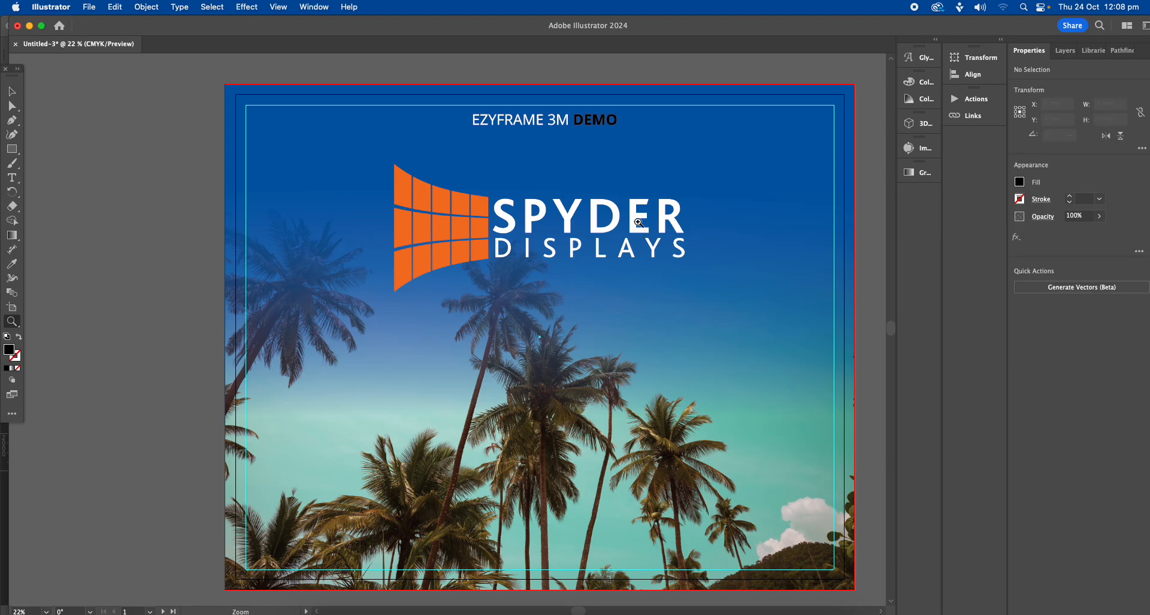
click(551, 130)
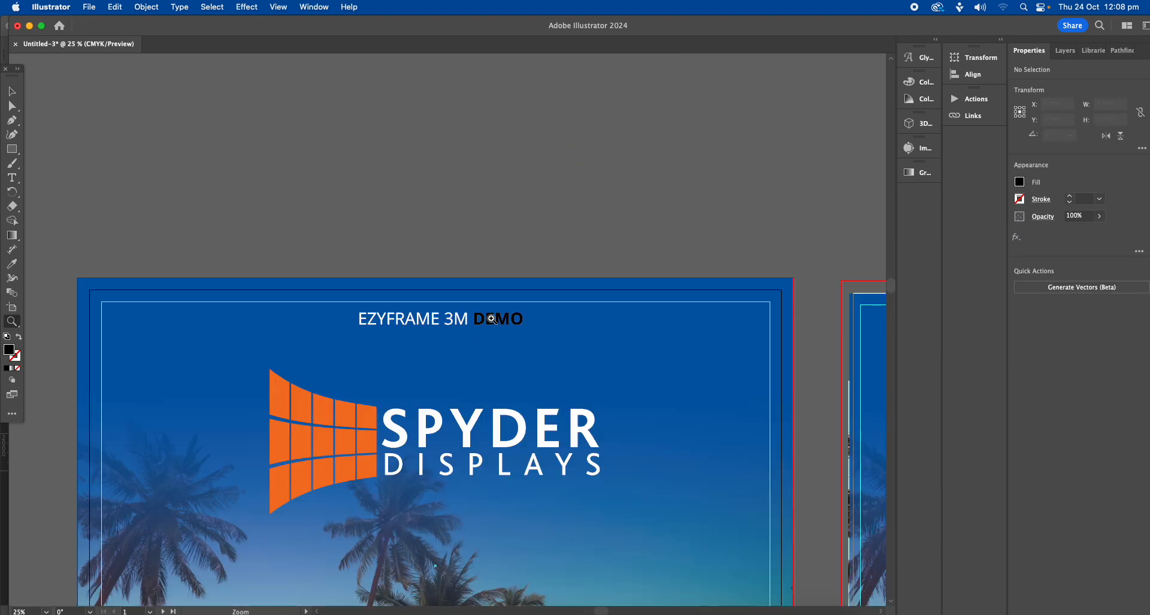
click(497, 315)
click(462, 335)
click(413, 315)
click(423, 321)
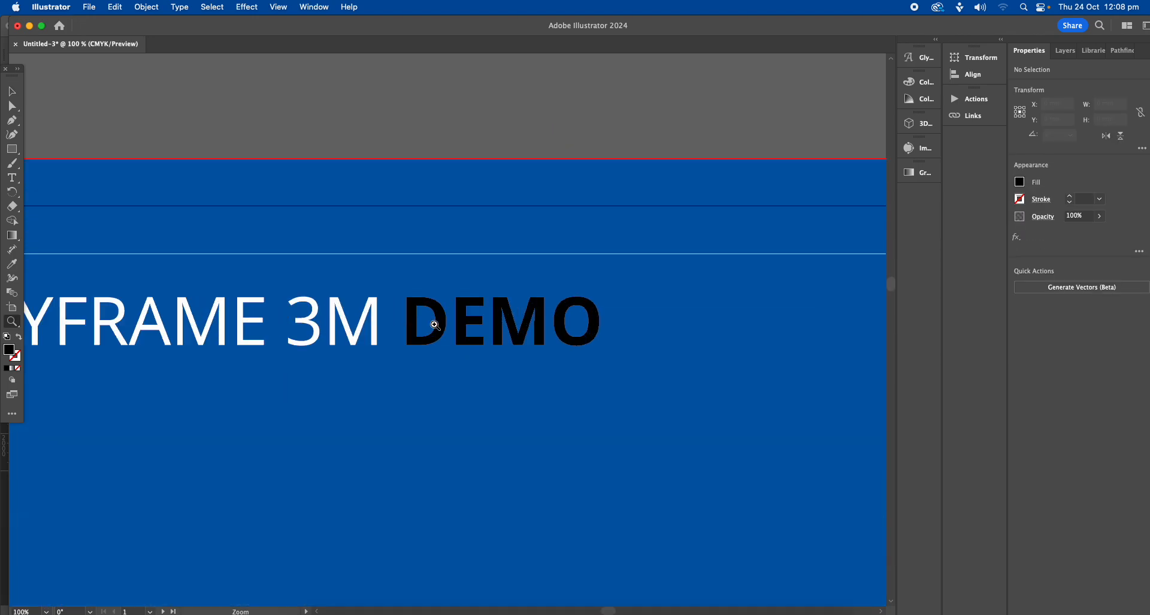
click(441, 327)
click(448, 327)
click(448, 327)
click(461, 332)
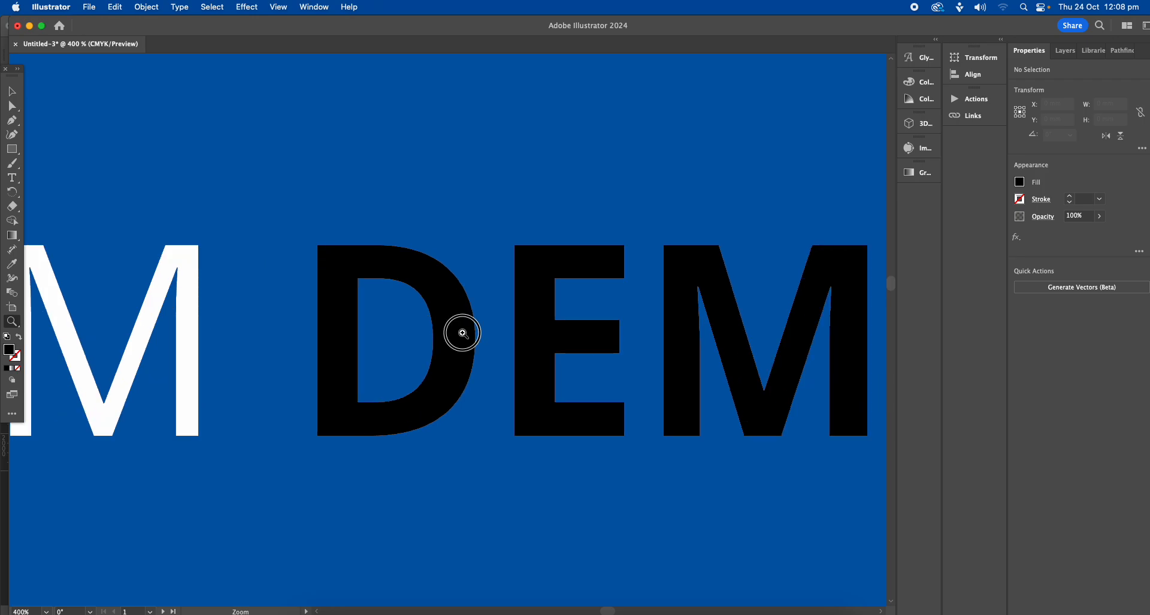
click(434, 335)
click(430, 321)
click(440, 322)
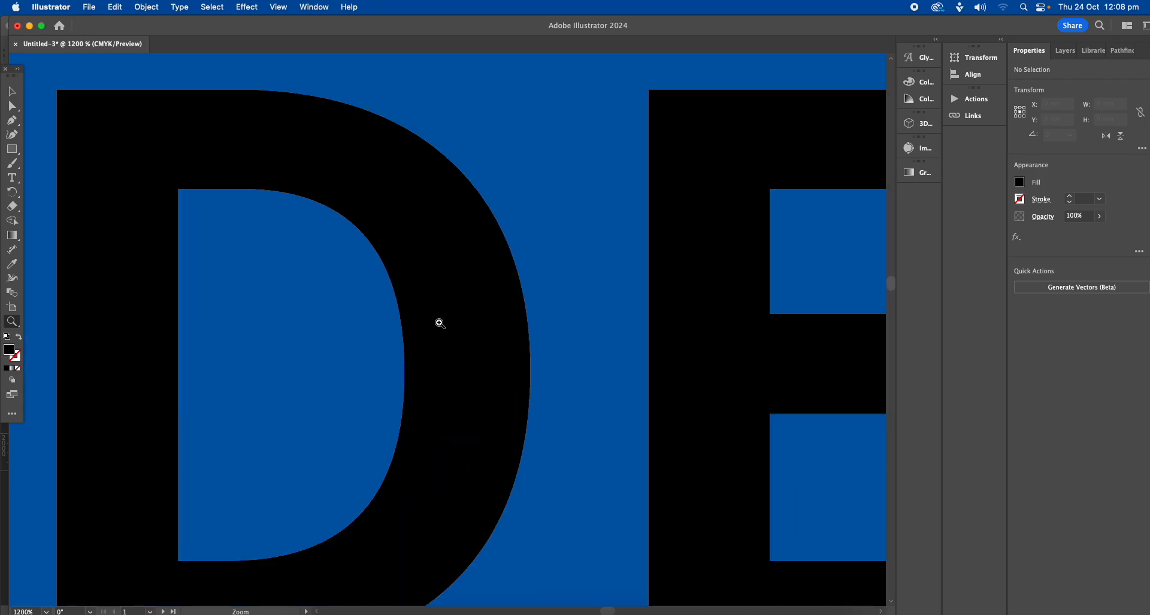
click(655, 319)
Step: Examine the edges of the SPYDER DISPLAYS logo lettering close up, and bring the whole logo and heading back into view
alt+click(547, 336)
alt+click(547, 336)
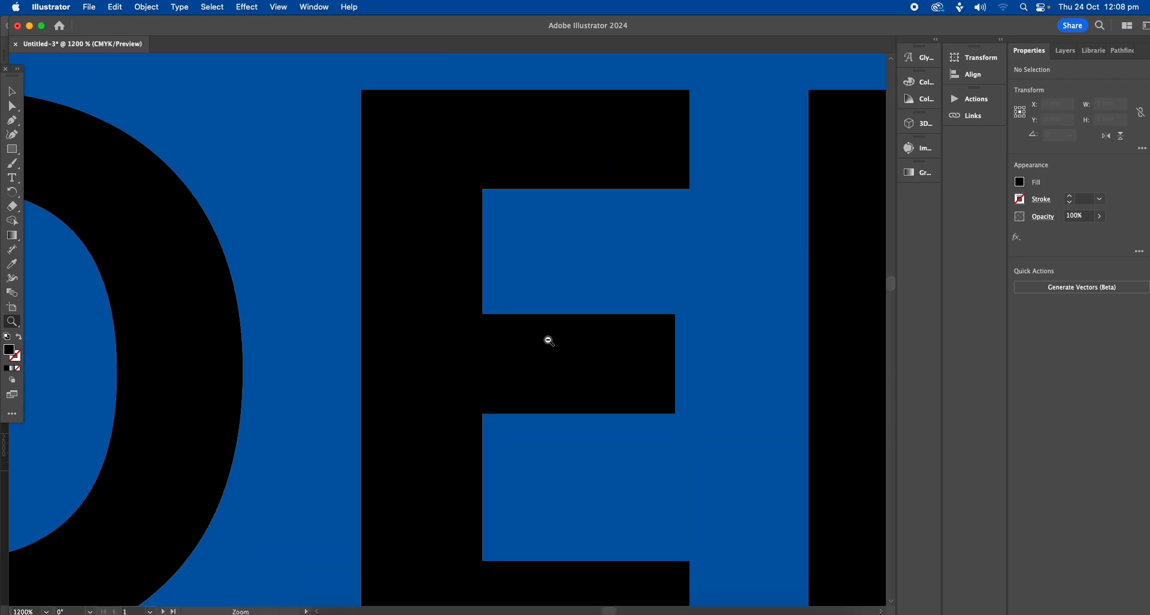
alt+click(547, 336)
alt+click(547, 337)
alt+click(545, 345)
alt+click(544, 346)
scroll(544, 345, left, 5)
scroll(544, 345, down, 15)
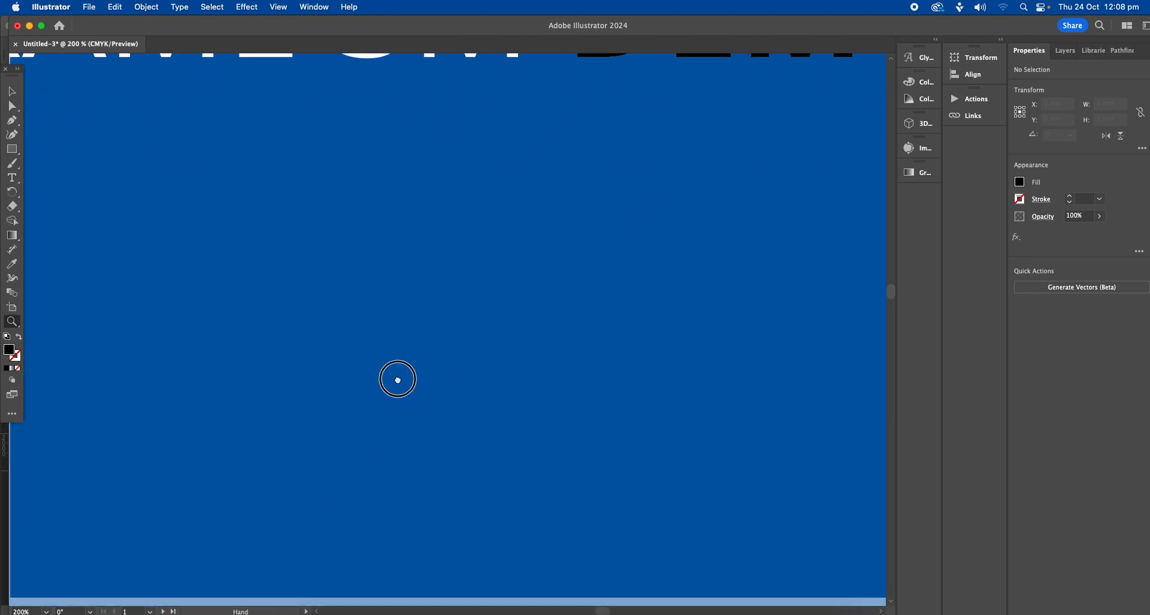
scroll(429, 291, right, 10)
scroll(429, 292, down, 3)
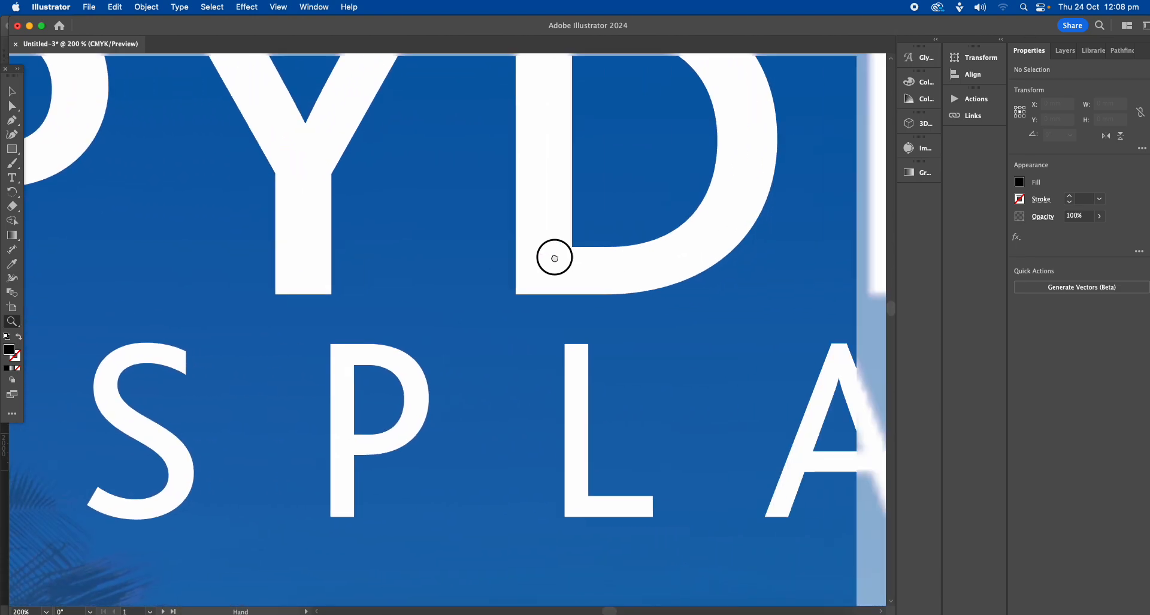
alt+click(341, 183)
alt+click(380, 213)
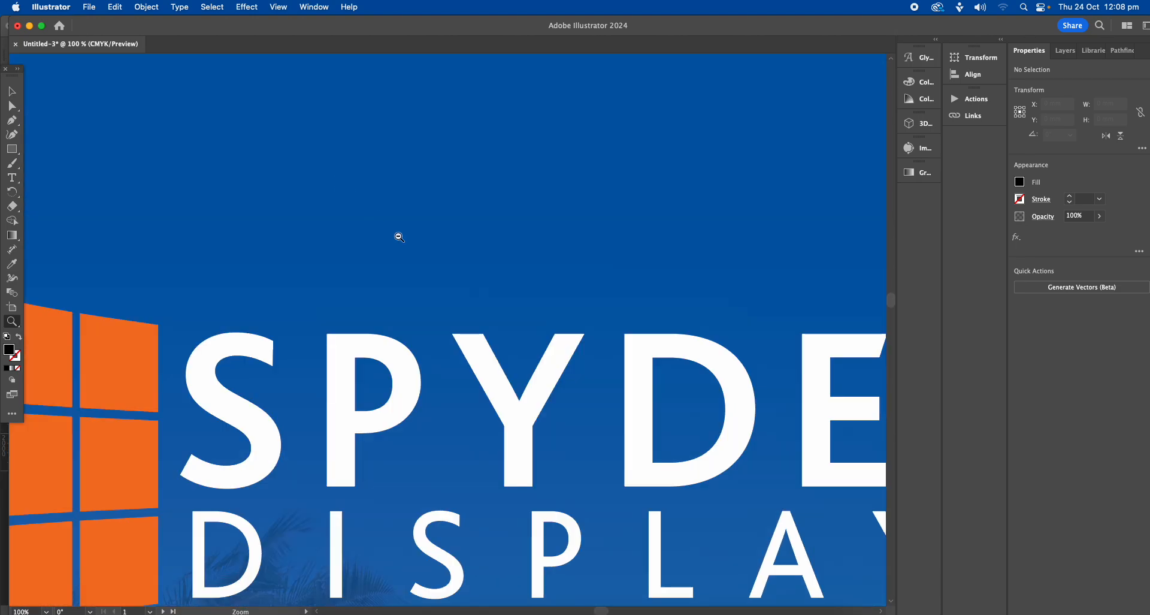
alt+click(470, 304)
alt+click(509, 354)
scroll(413, 254, left, 3)
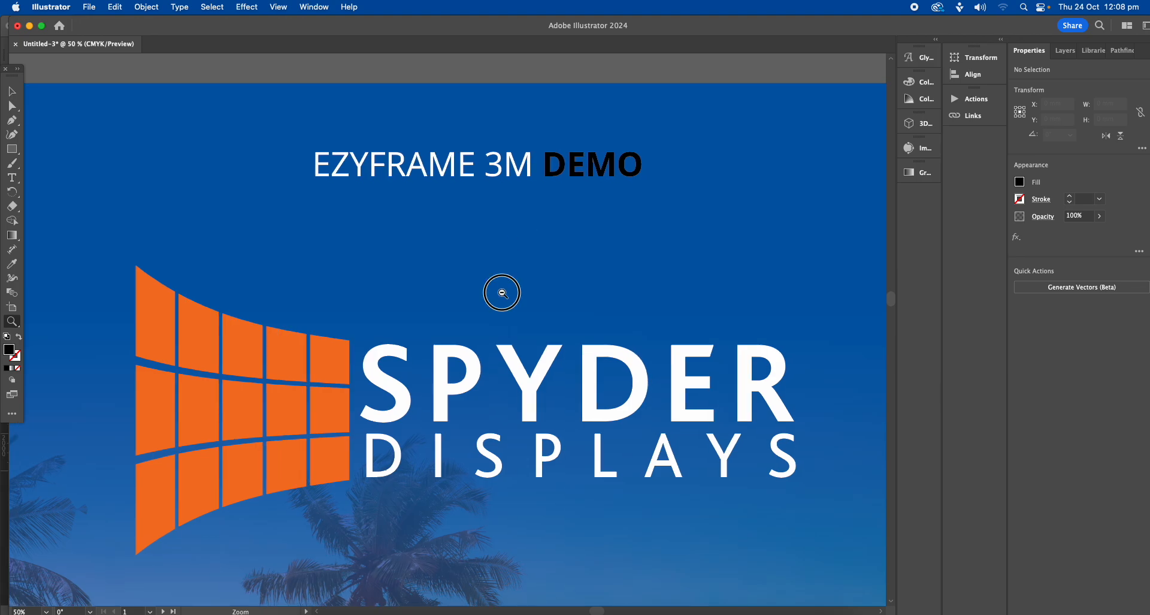
alt+click(501, 286)
Step: Select the EZYFRAME 3M DEMO heading to check its object type, and clear the selection
click(18, 93)
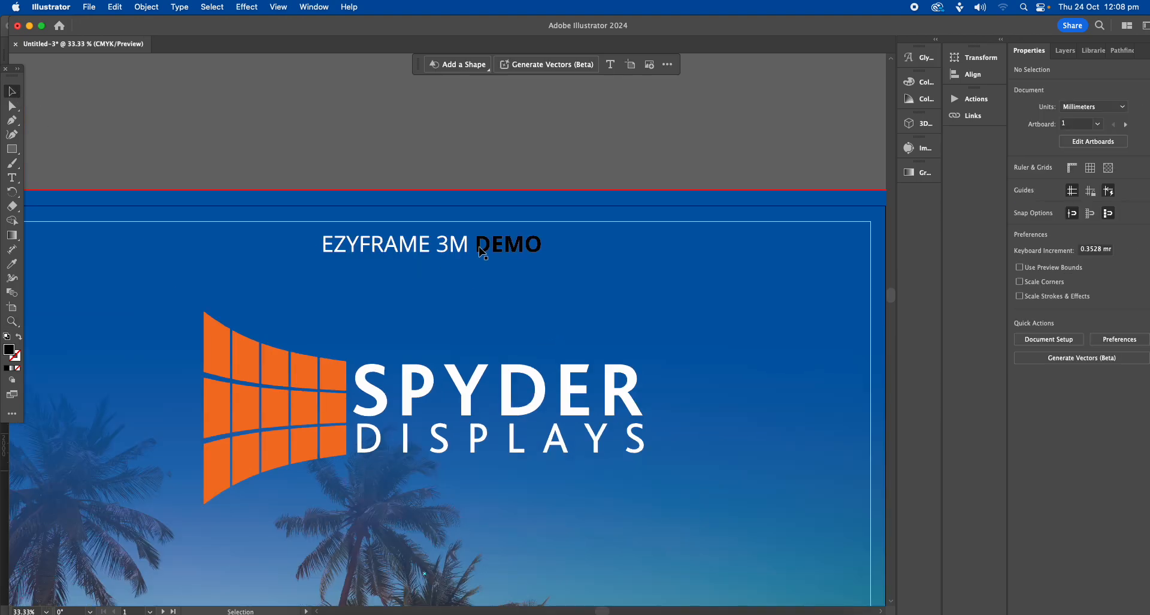
click(462, 248)
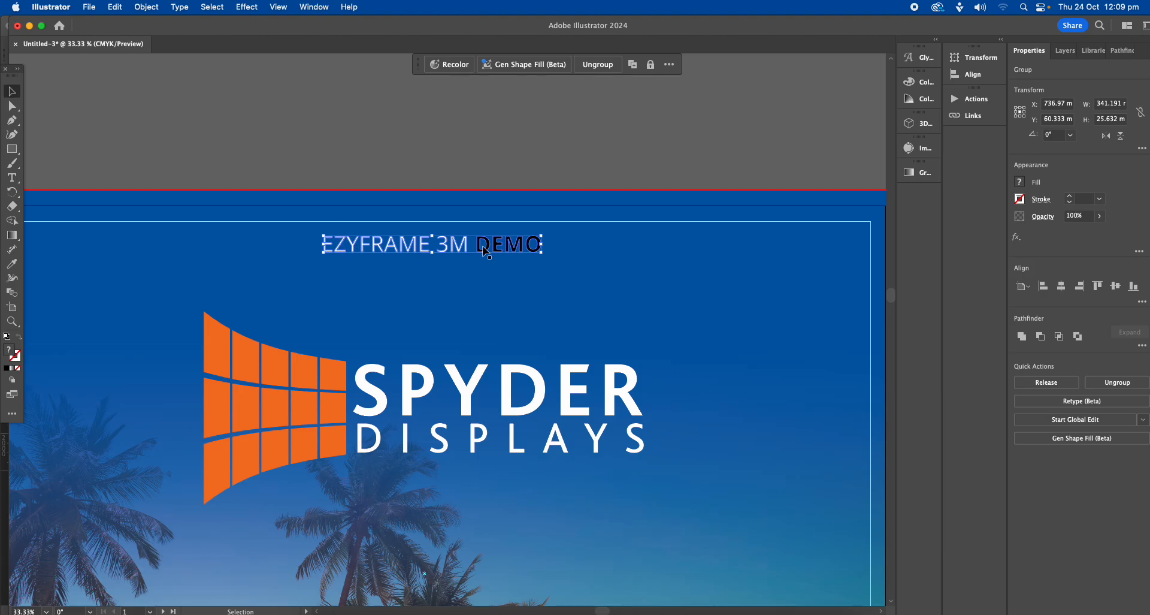
click(416, 155)
Step: Examine the image quality of the palm tree photo at 200% magnification, and return to a view of the full artboard
drag(483, 347, 526, 220)
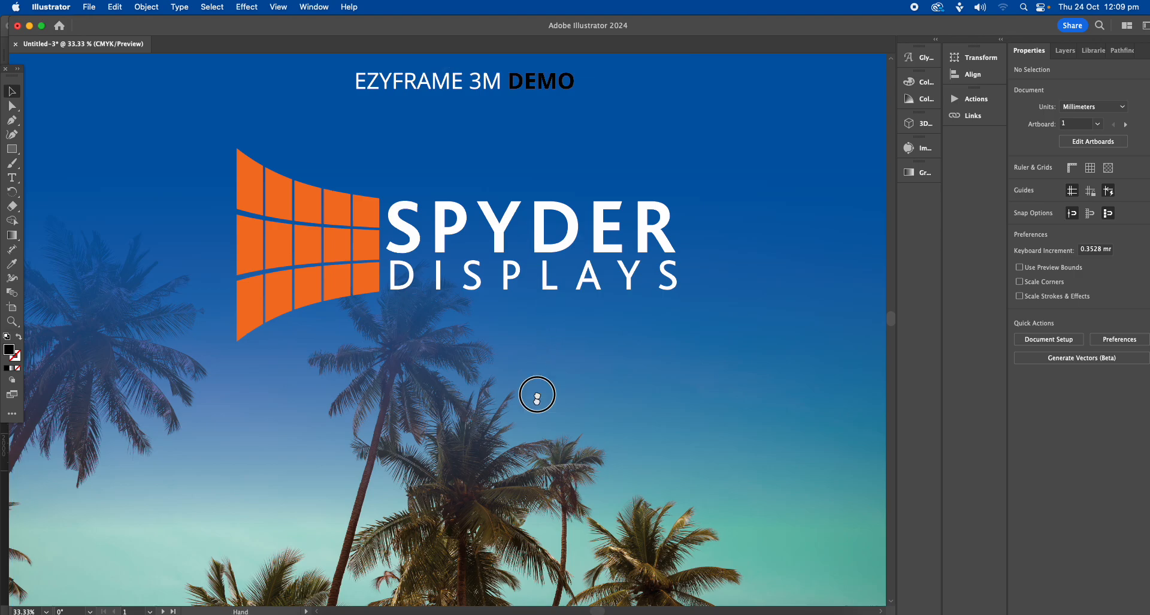
drag(530, 383, 532, 239)
drag(575, 372, 595, 313)
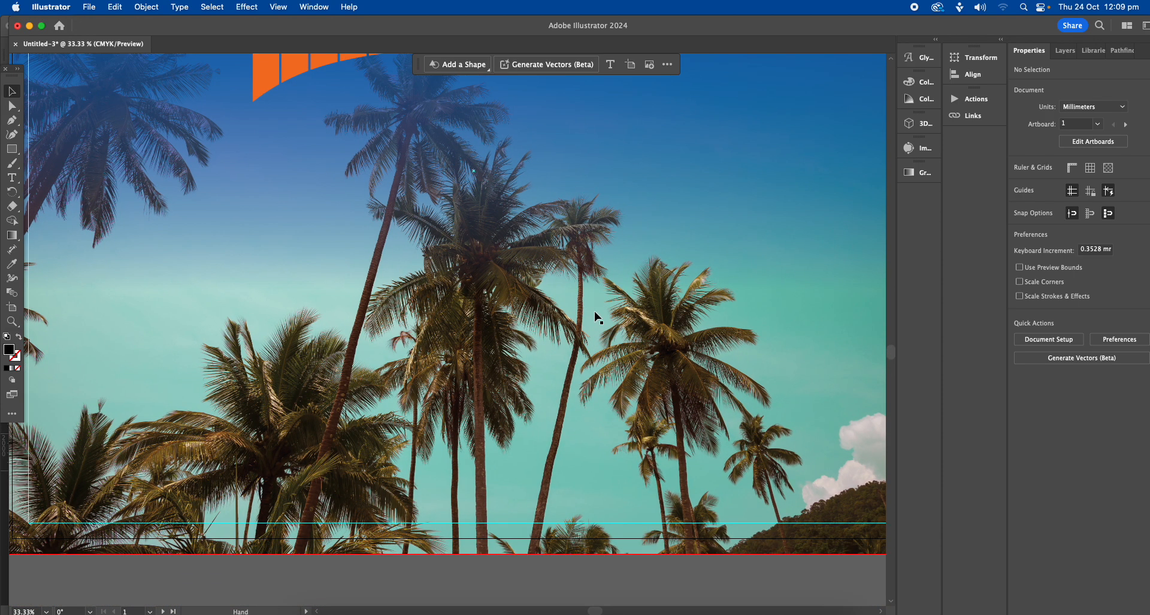
key(z)
click(486, 355)
click(448, 366)
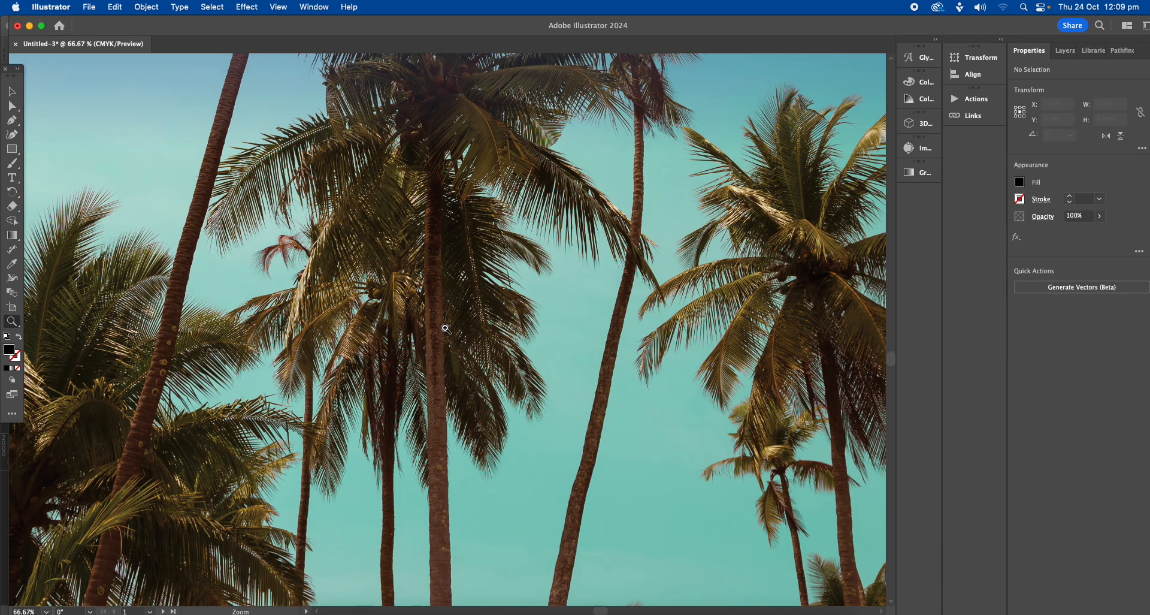
click(444, 327)
click(444, 328)
click(340, 342)
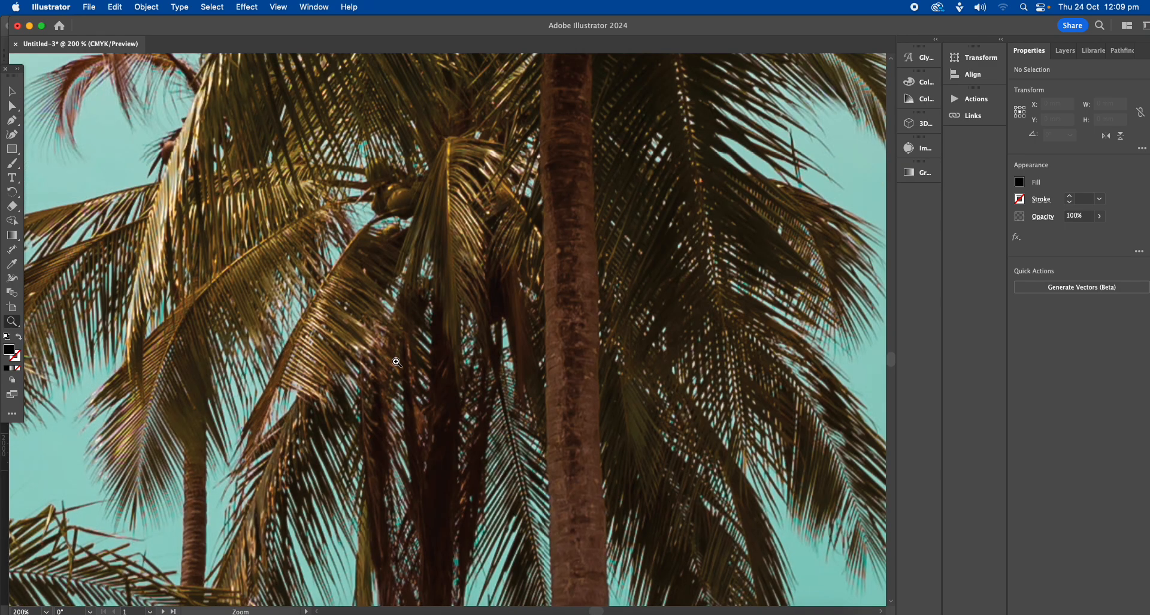
drag(591, 348, 303, 288)
drag(836, 273, 264, 249)
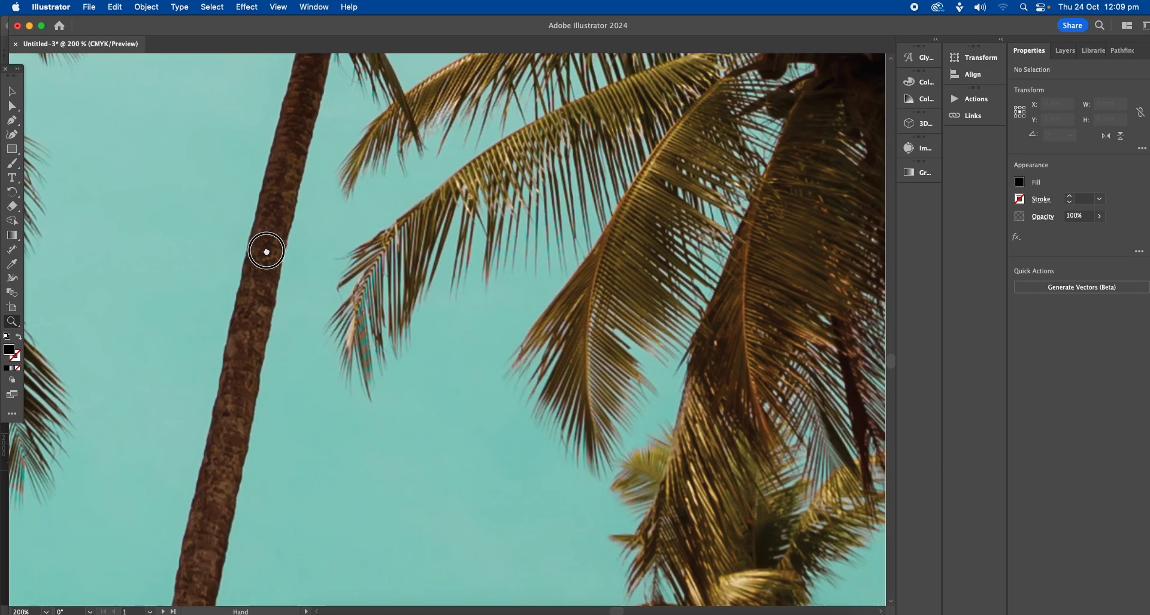
mouse_move(635, 263)
mouse_down()
mouse_move(150, 336)
mouse_move(200, 116)
mouse_up()
mouse_move(180, 210)
mouse_down()
mouse_move(456, 270)
mouse_move(509, 330)
mouse_up()
mouse_move(167, 177)
mouse_down()
mouse_move(553, 381)
mouse_move(449, 288)
mouse_move(308, 270)
mouse_up()
alt+click(484, 322)
alt+click(484, 322)
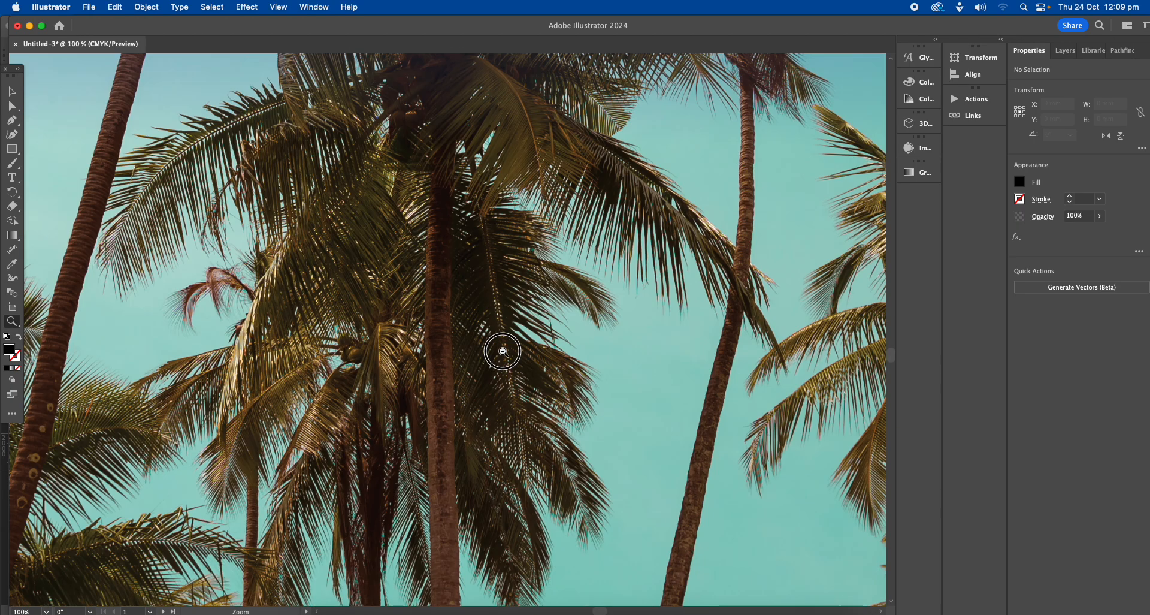
alt+click(457, 342)
alt+click(456, 346)
alt+click(456, 346)
alt+click(457, 346)
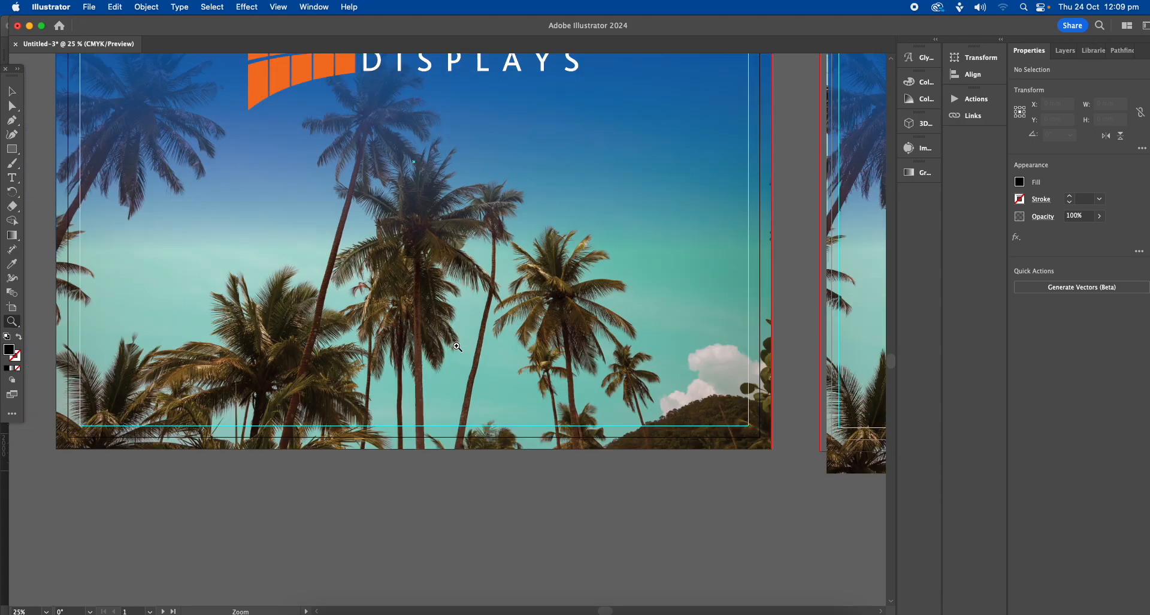
alt+click(442, 303)
drag(432, 249, 438, 325)
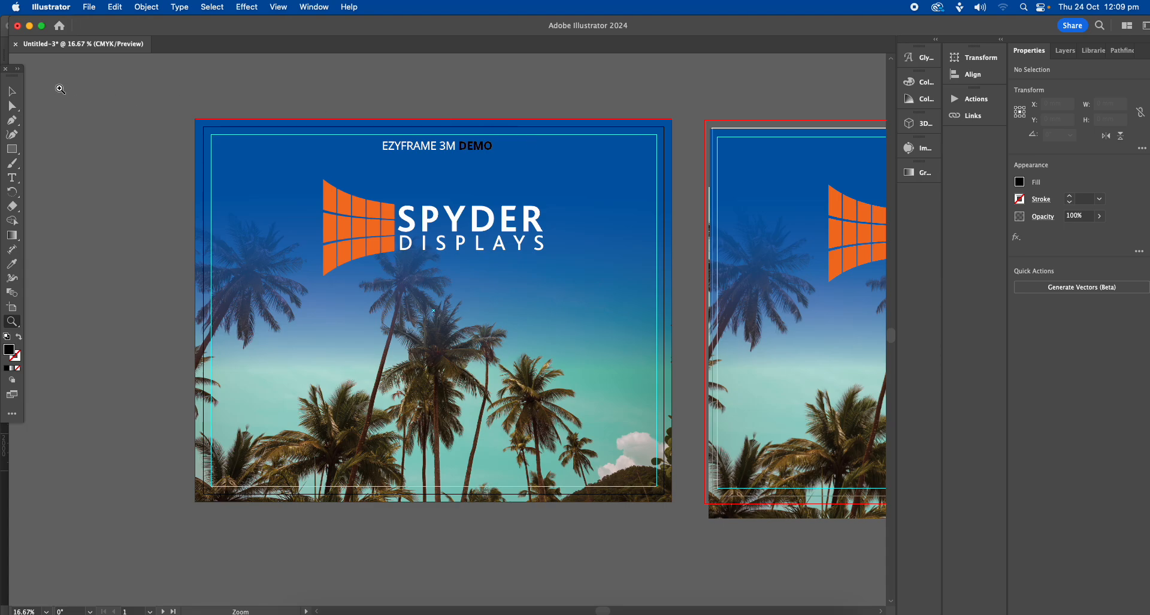
Step: Select the clipped palm tree background on the first artboard and view it at 25% magnification
click(12, 91)
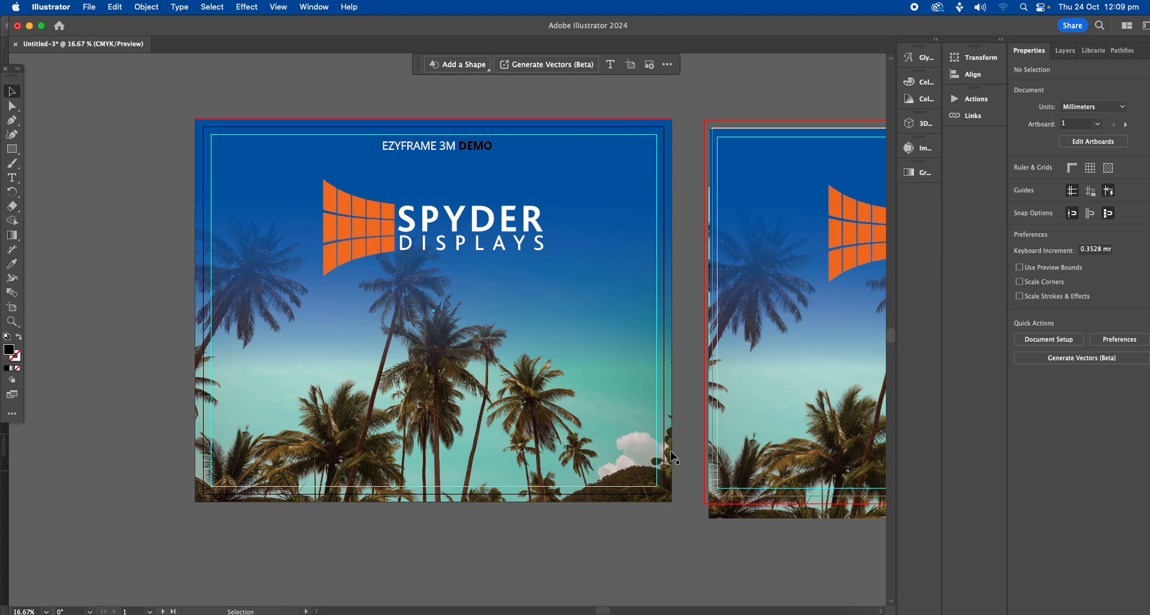
scroll(617, 386, up, 2)
scroll(617, 387, left, 3)
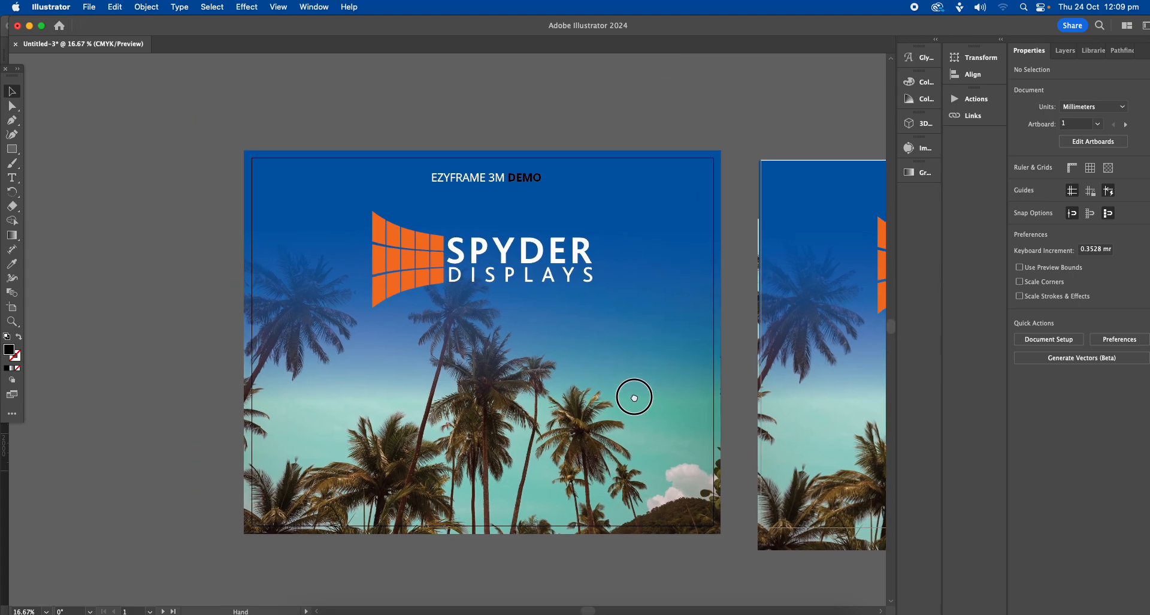
click(508, 366)
key(z)
alt+click(509, 365)
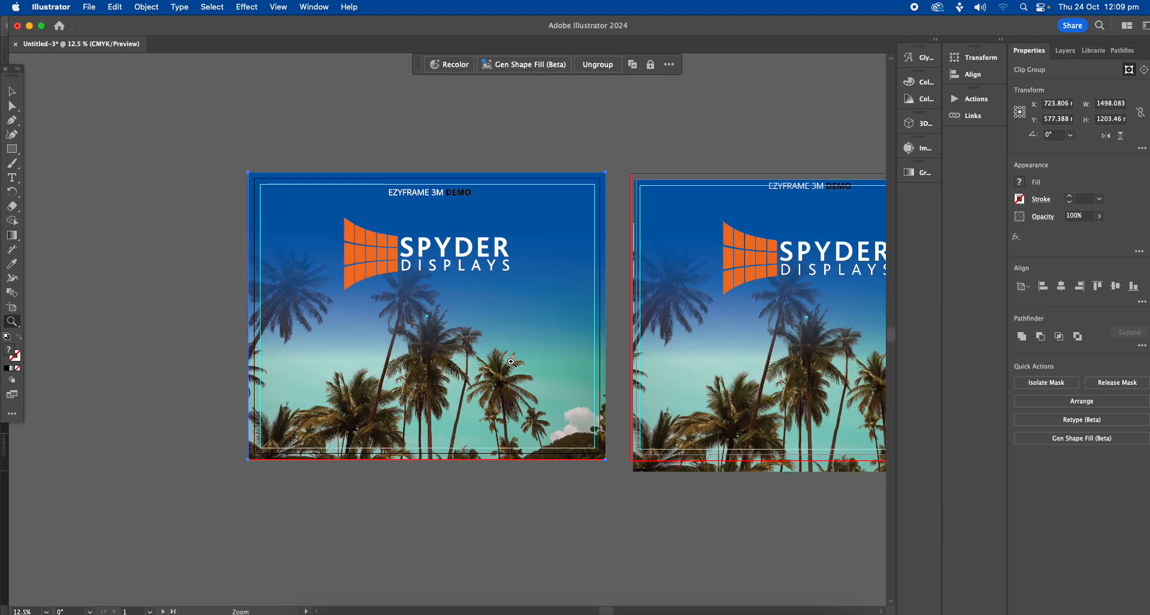
click(428, 345)
click(427, 344)
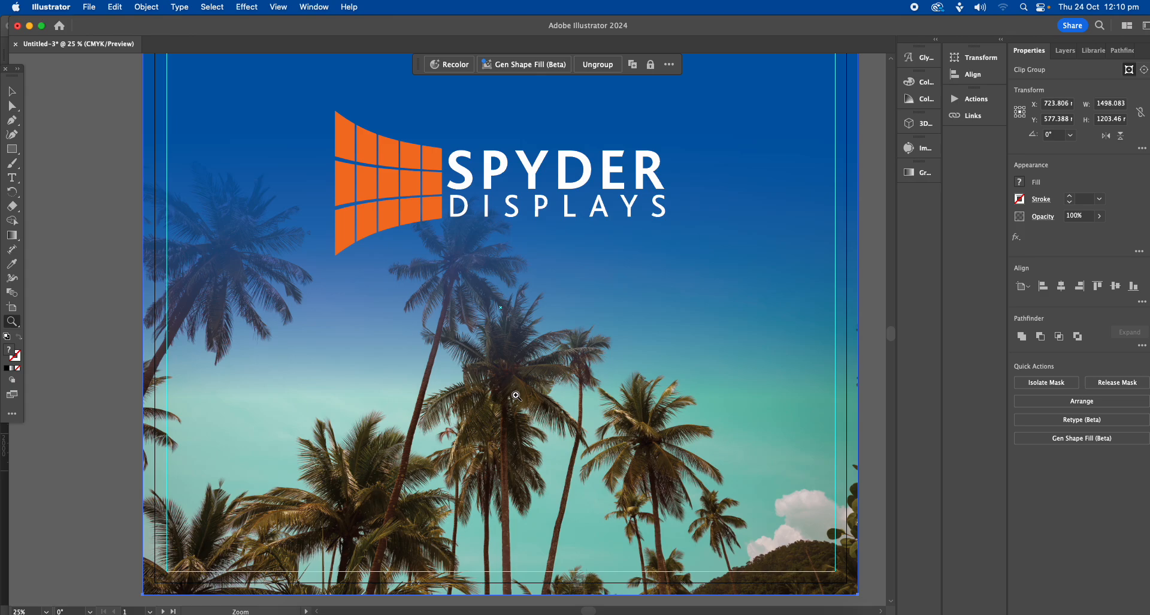
drag(517, 384, 503, 342)
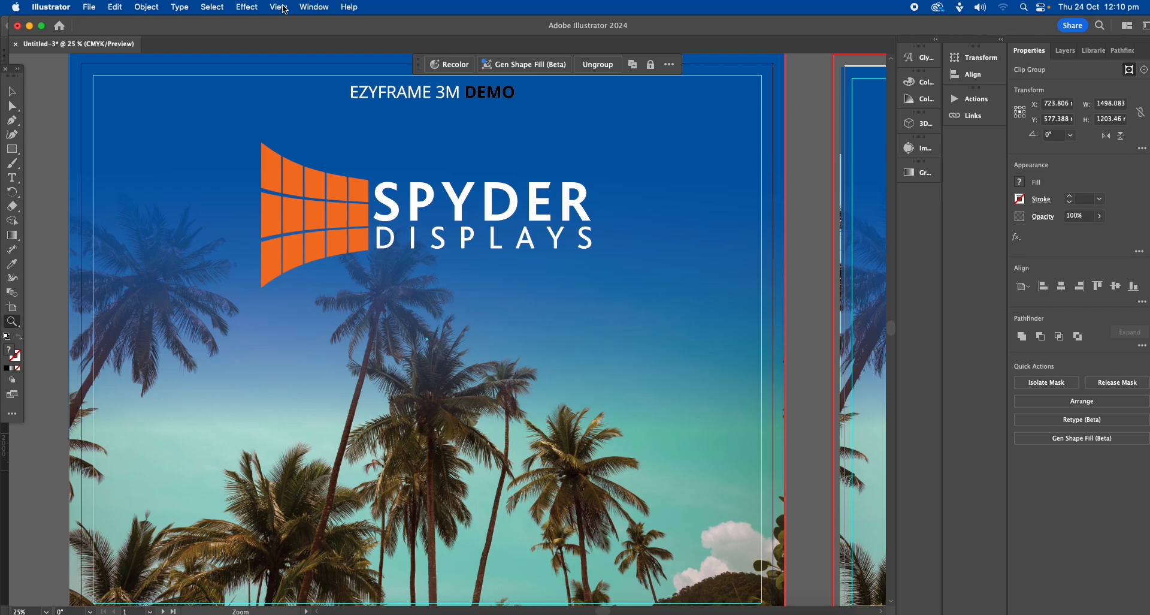
Step: Toggle the Overprint Fill attribute of the selected clipped palm tree background, and close the object attributes
click(312, 7)
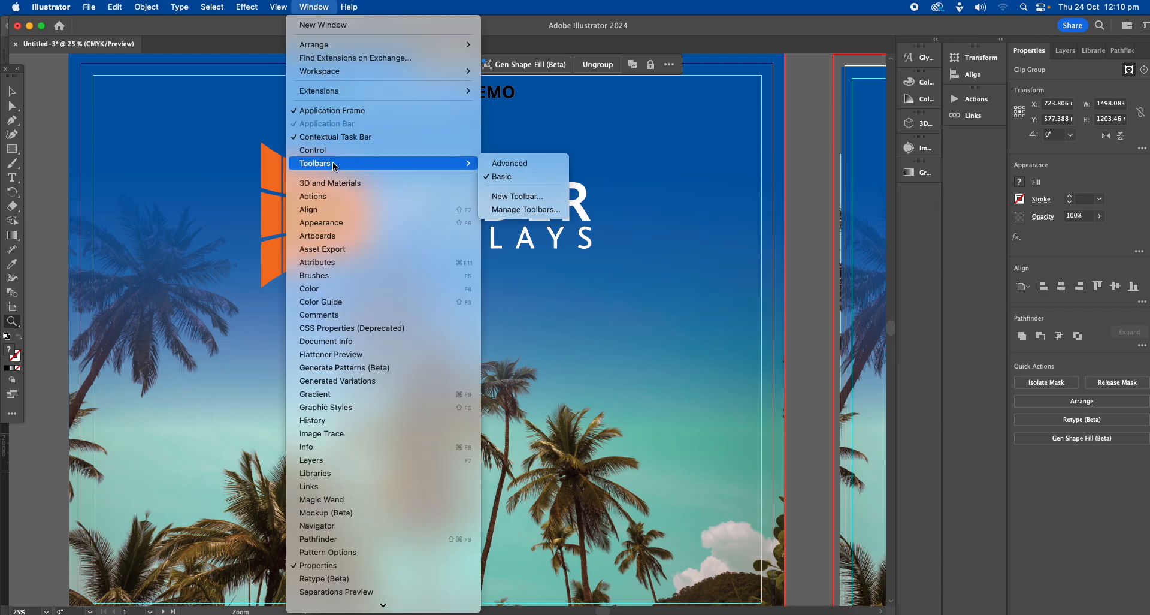
click(327, 262)
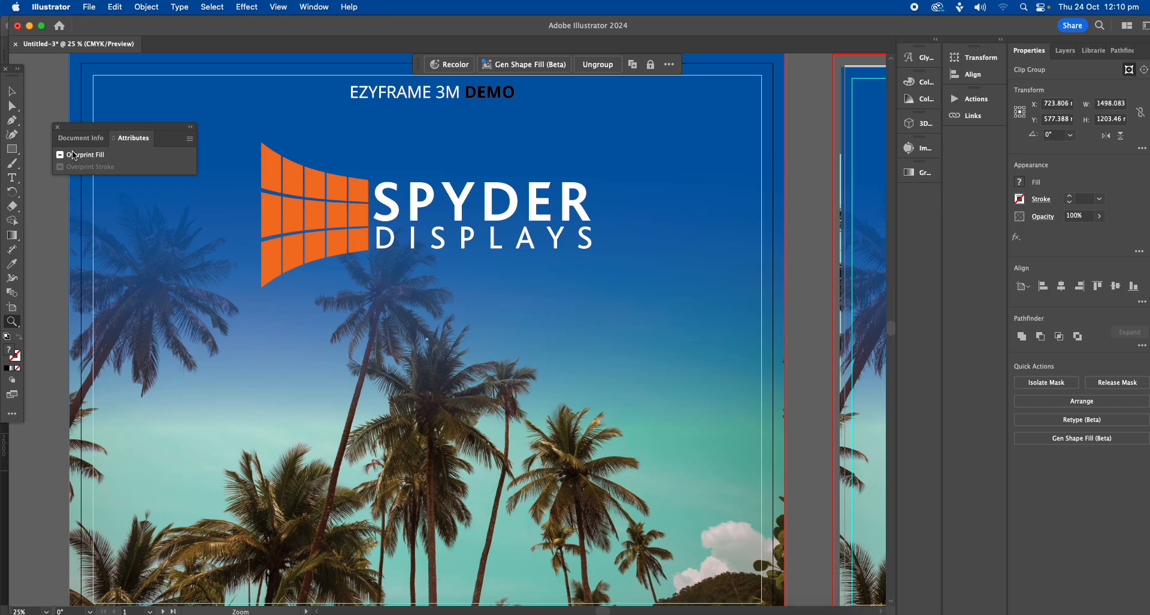
click(59, 155)
click(57, 126)
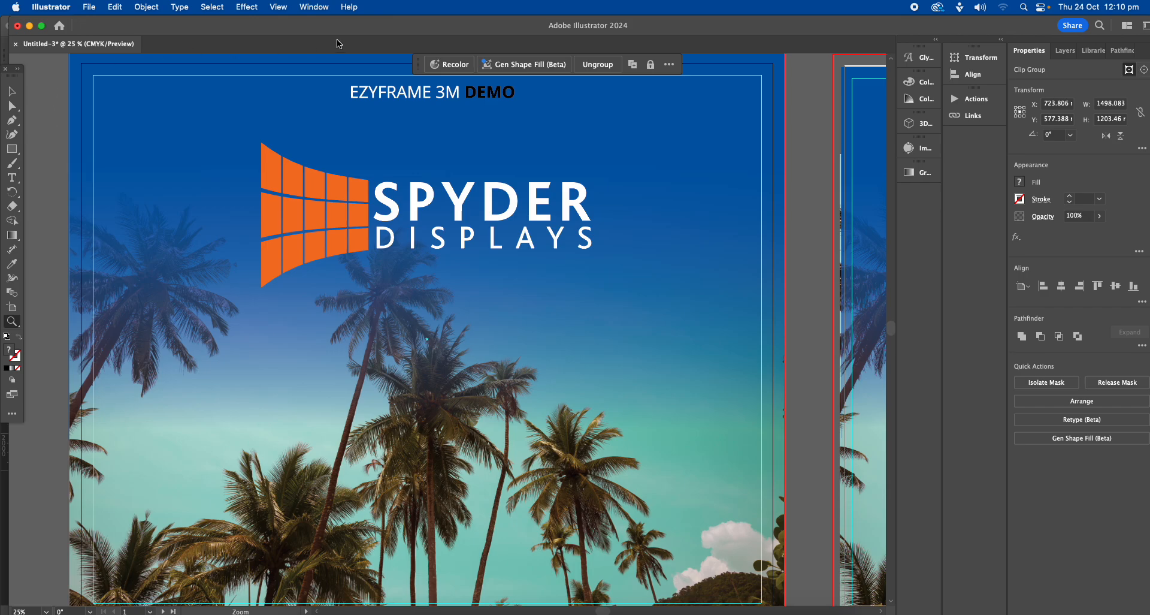
Step: Turn on Overprint Preview and examine the first artboard's artwork from the heading down to the lower edge
click(285, 6)
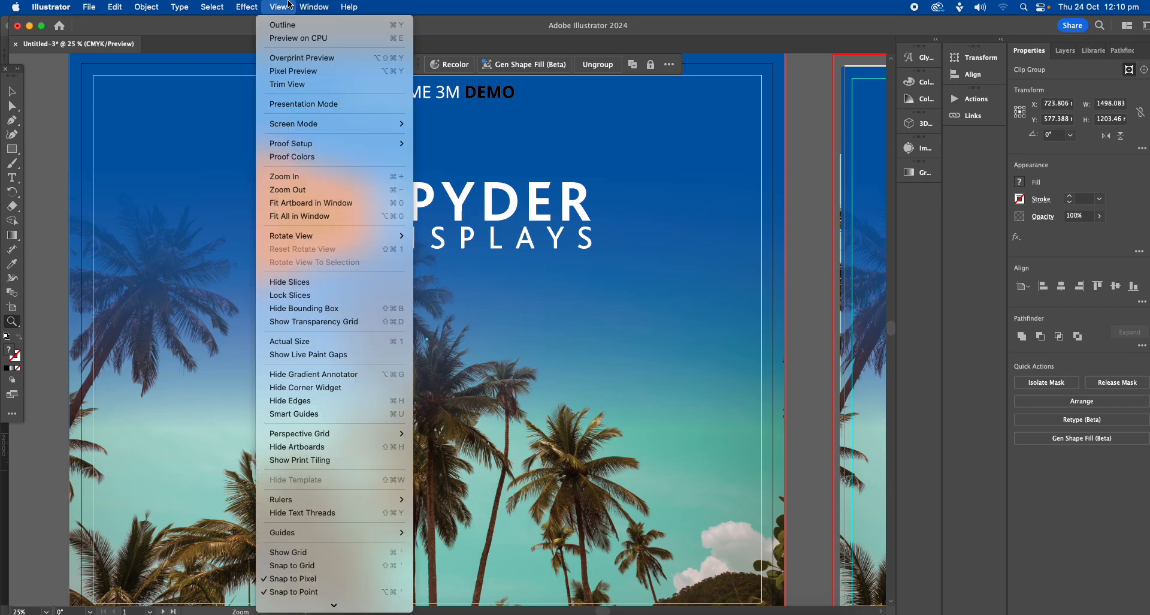
click(299, 58)
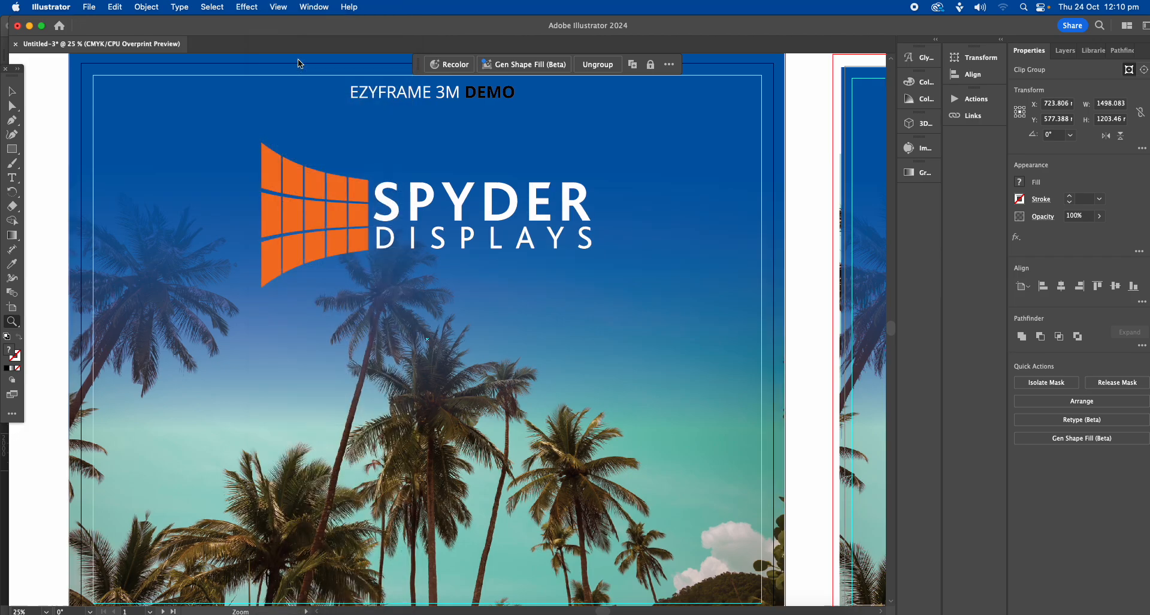
scroll(472, 205, down, 5)
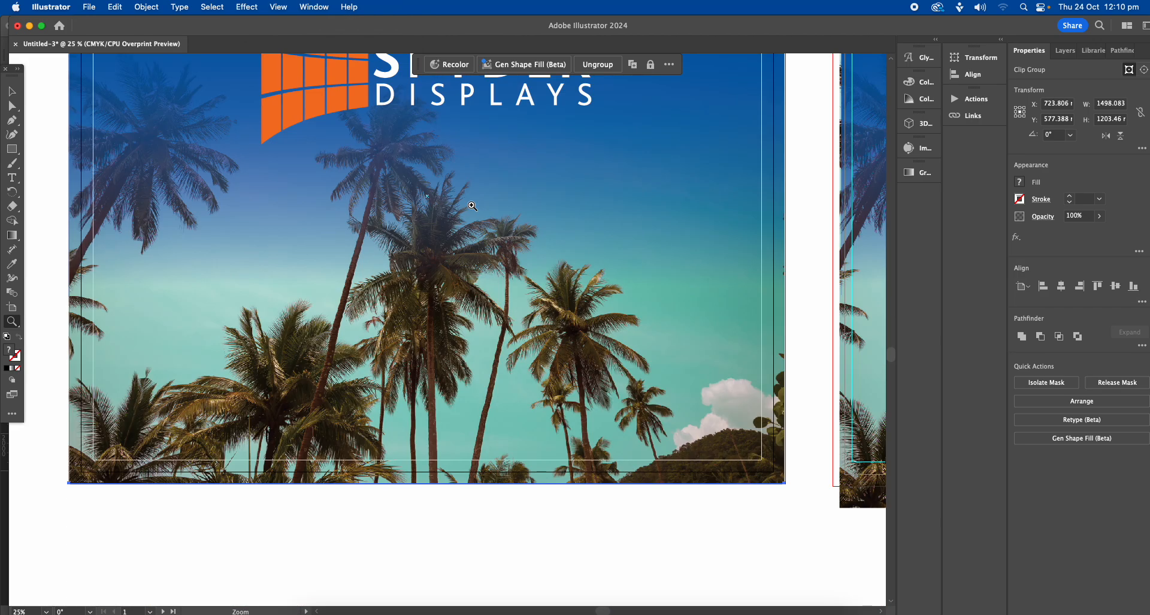
scroll(473, 205, up, 2)
scroll(472, 206, up, 3)
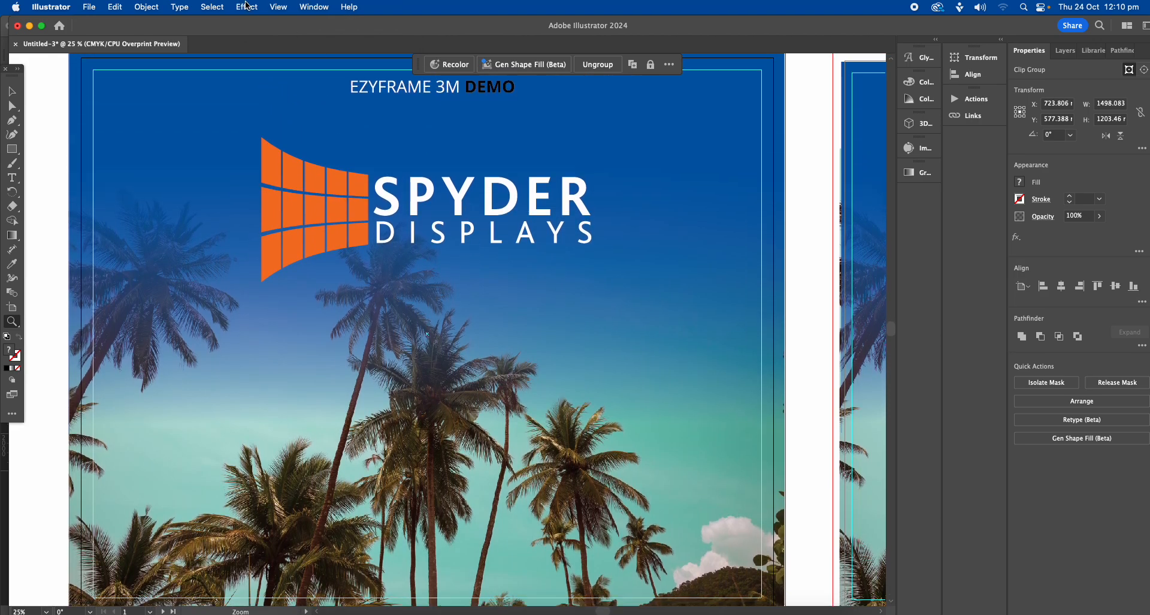
Step: Turn off Overprint Preview to return to the normal CMYK preview
click(303, 7)
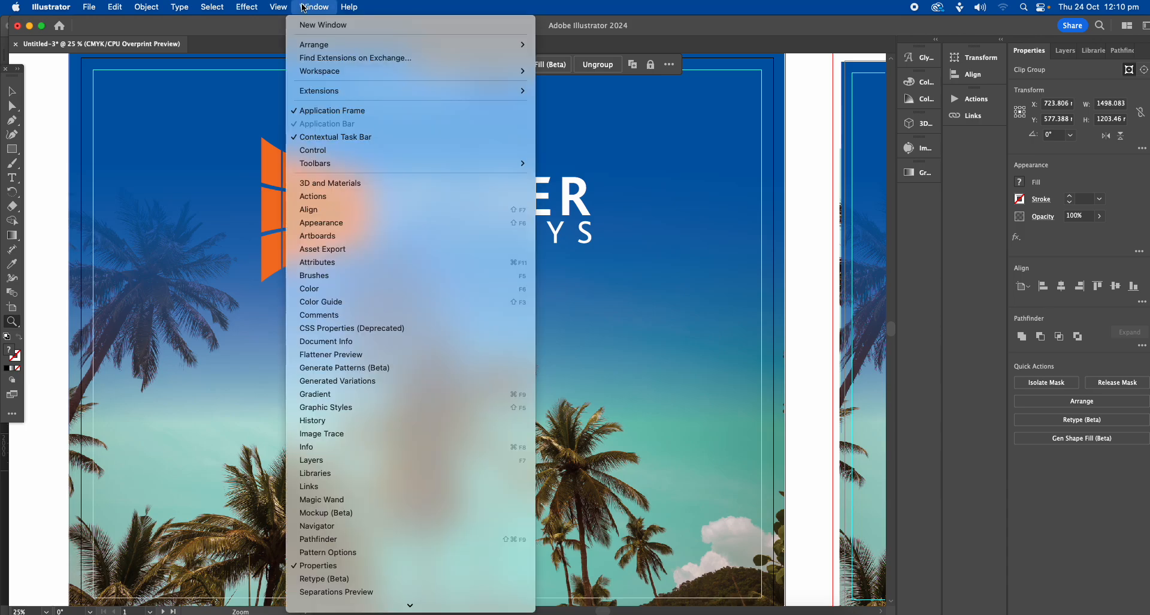
mouse_move(278, 7)
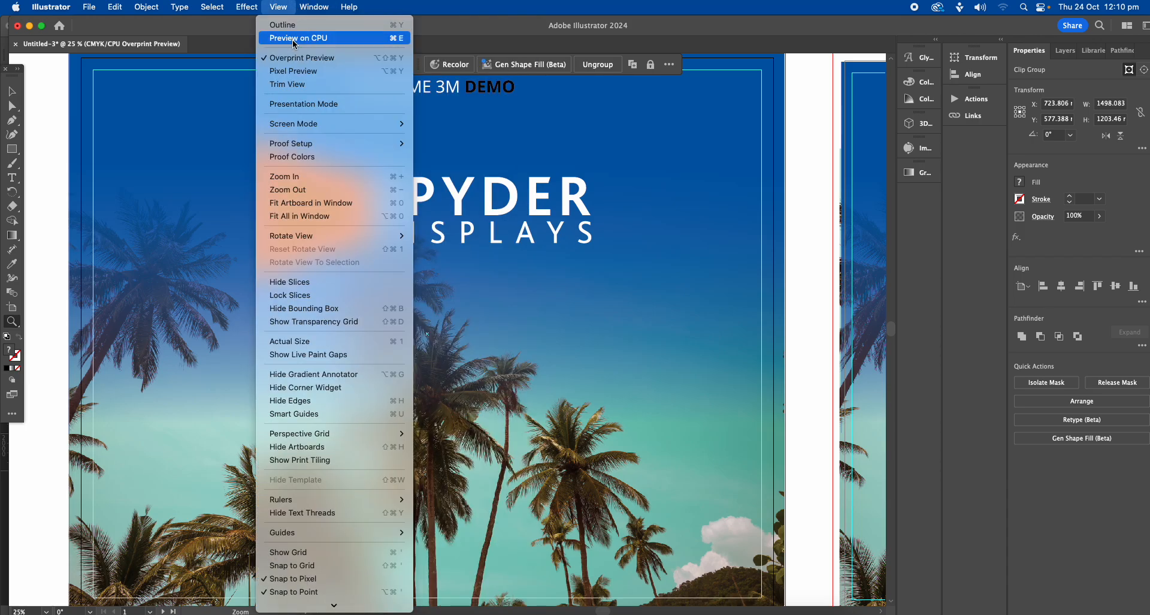
click(300, 59)
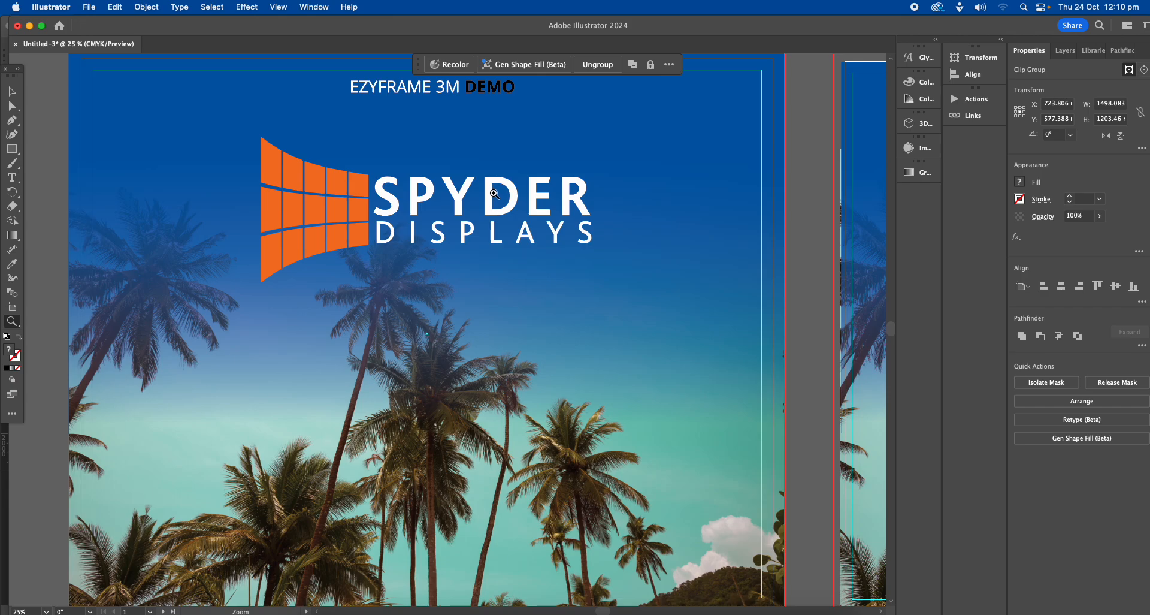
Step: Examine the heading and SPYDER DISPLAYS logo at 33.33% magnification, and return to a view of the full first artboard at 16.67%
drag(511, 265, 536, 347)
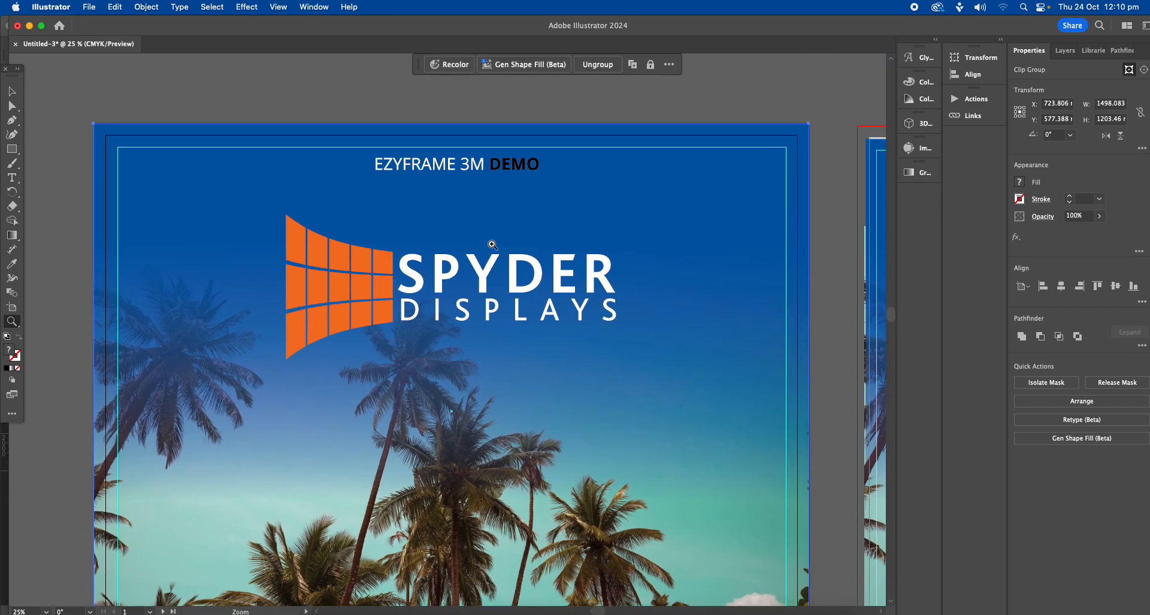
click(479, 192)
scroll(515, 284, down, 2)
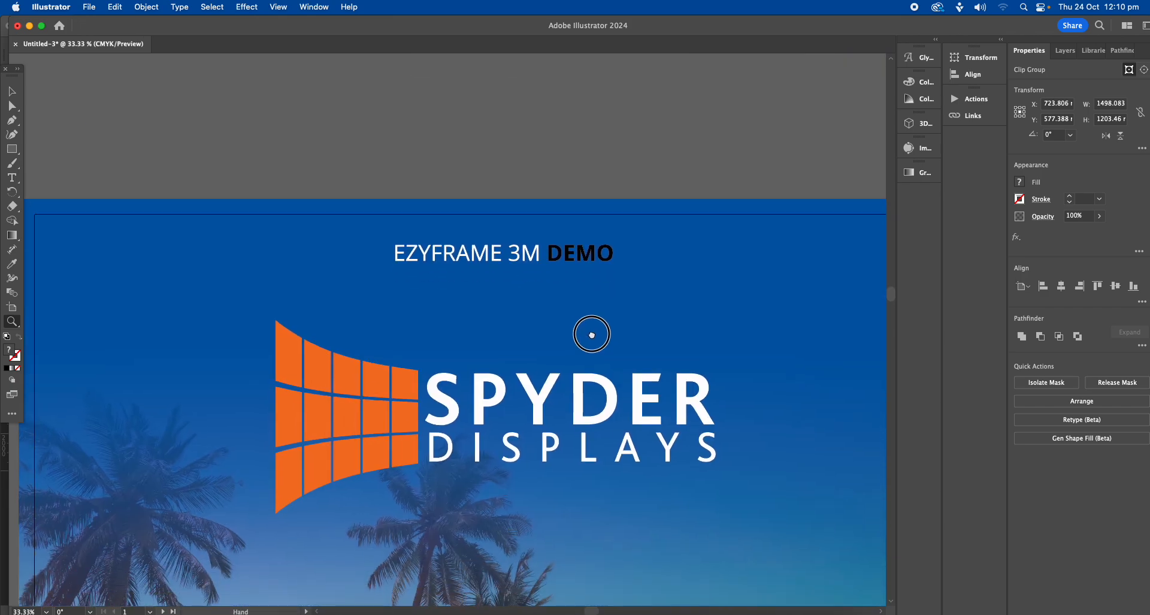
drag(711, 378, 681, 218)
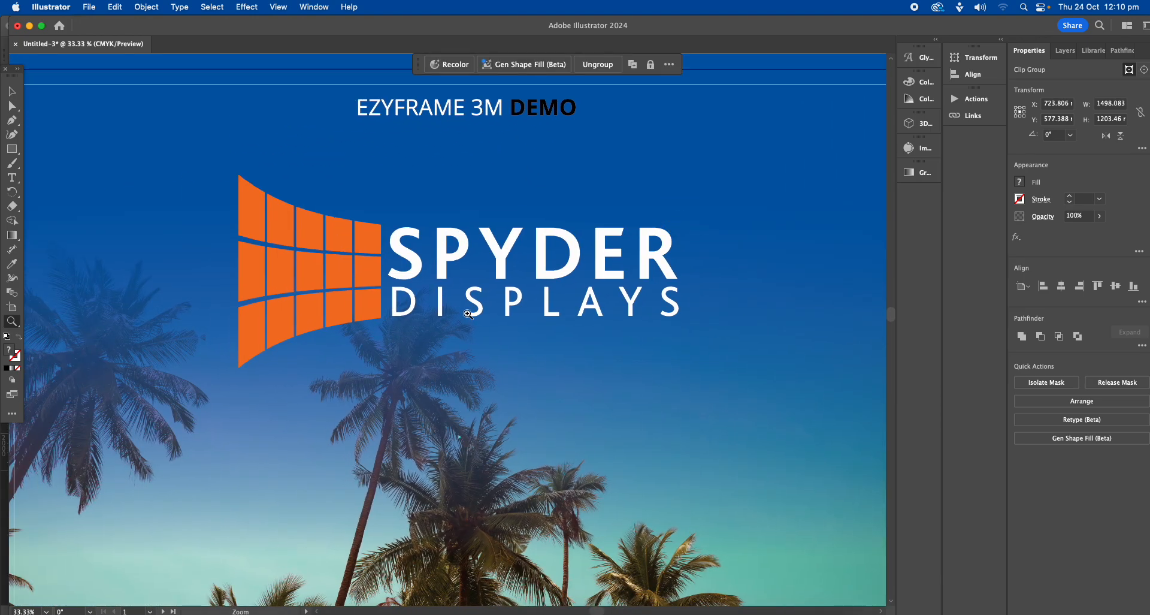
alt+click(506, 316)
alt+click(448, 384)
drag(452, 375, 480, 351)
drag(527, 272, 502, 288)
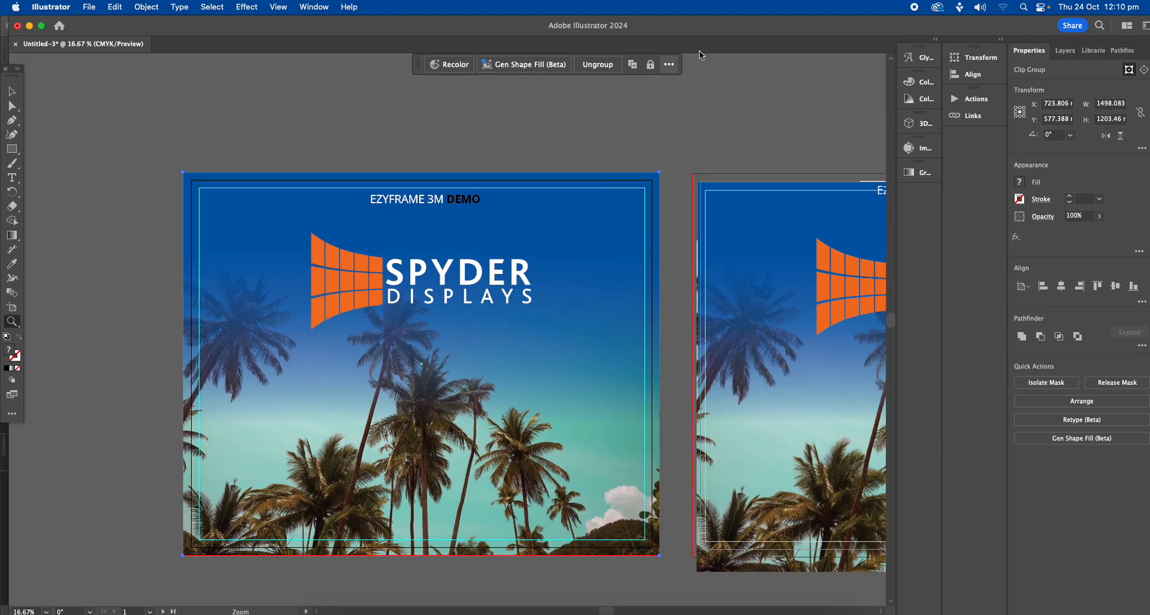